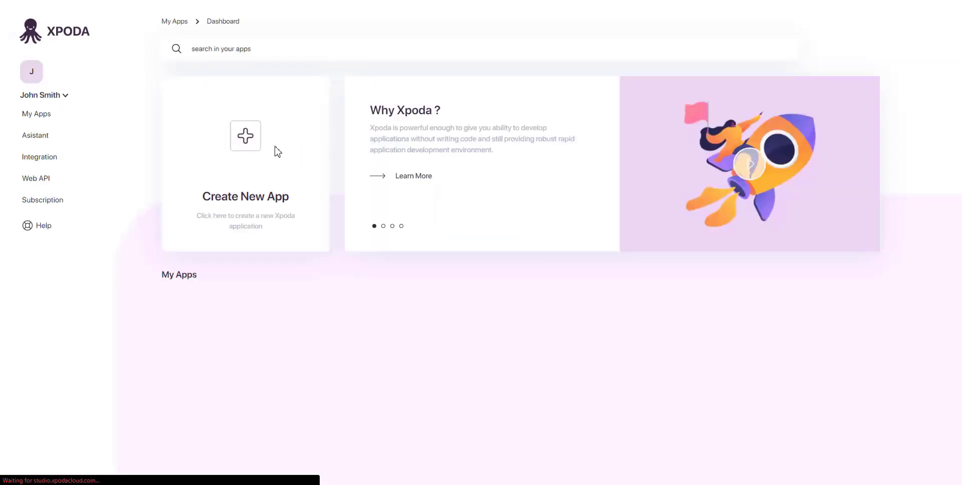
Step: Create a new application named Basic CRM, leaving the description empty
{"action": "left_click", "coordinate": [304, 148]}
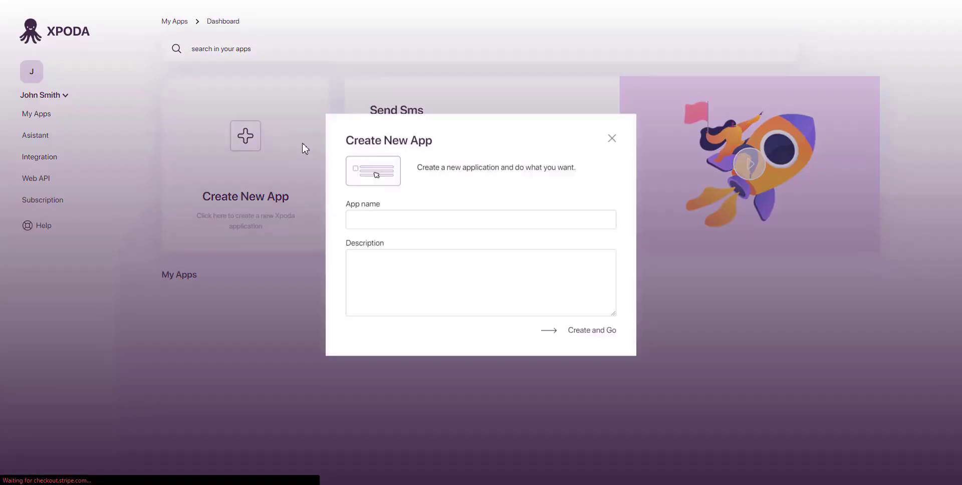
{"action": "left_click", "coordinate": [399, 232]}
{"action": "type", "text": "B"}
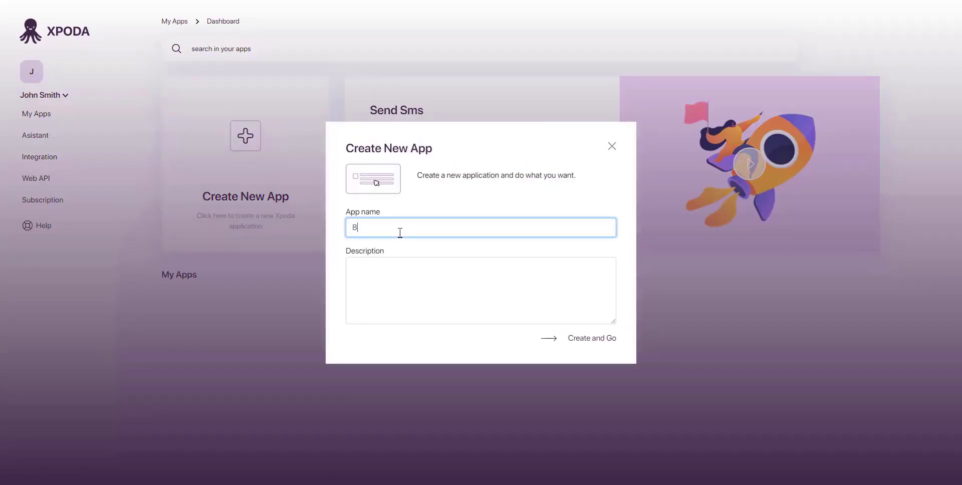
{"action": "type", "text": "asic CRM"}
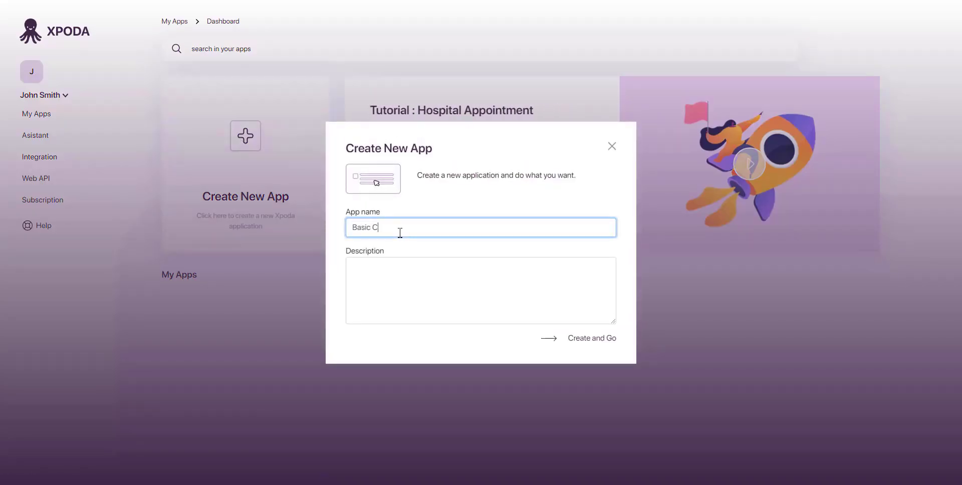
{"action": "left_click", "coordinate": [604, 339]}
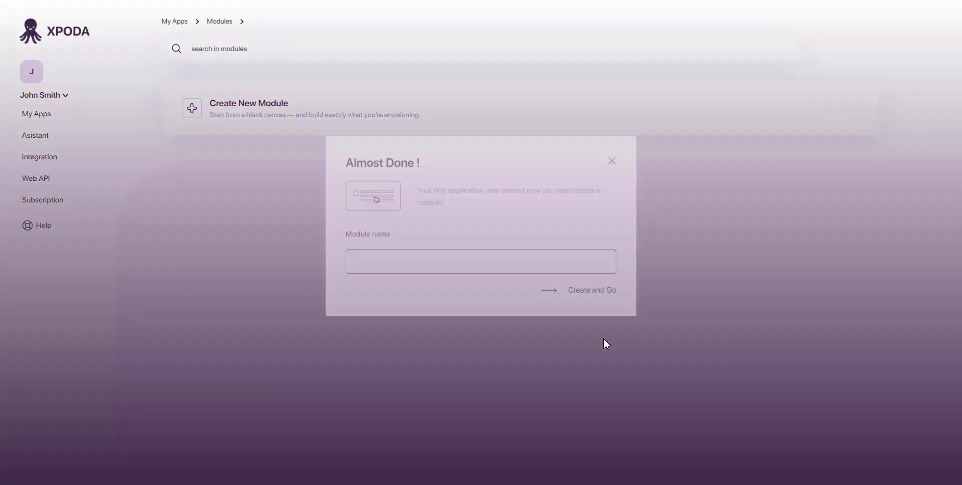
Step: Create a module named CRM in the new application and open it in the designer
{"action": "left_click", "coordinate": [479, 283]}
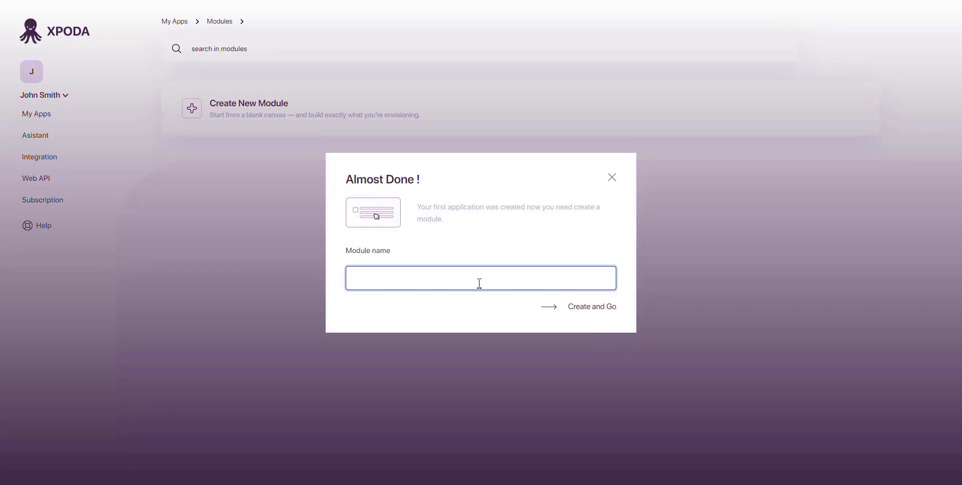
{"action": "type", "text": "CRM"}
{"action": "left_click", "coordinate": [591, 307]}
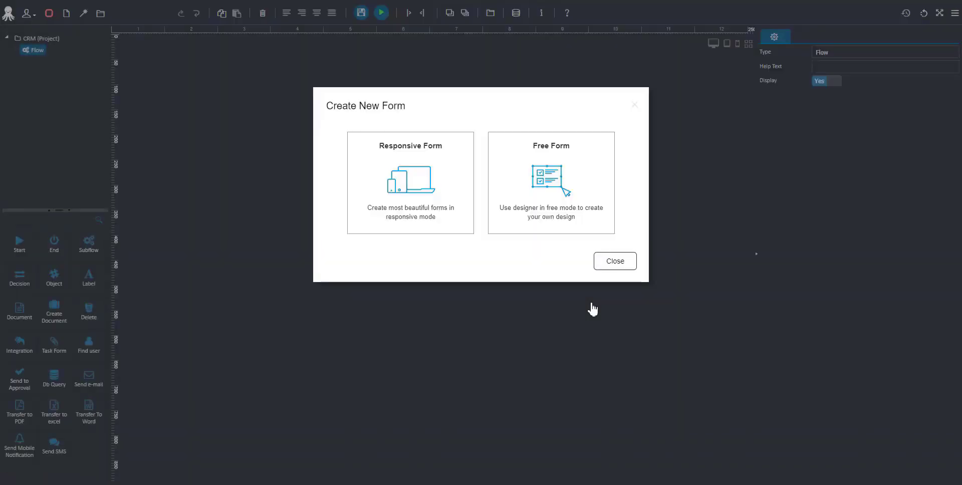
Step: Create a responsive form in the CRM project and name it Company_Registry
{"action": "left_click", "coordinate": [430, 186]}
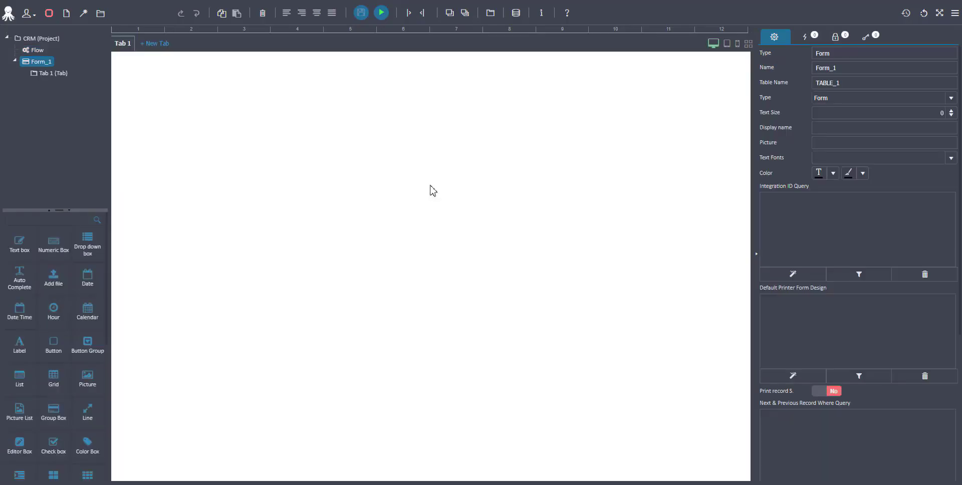
{"action": "left_click", "coordinate": [864, 72]}
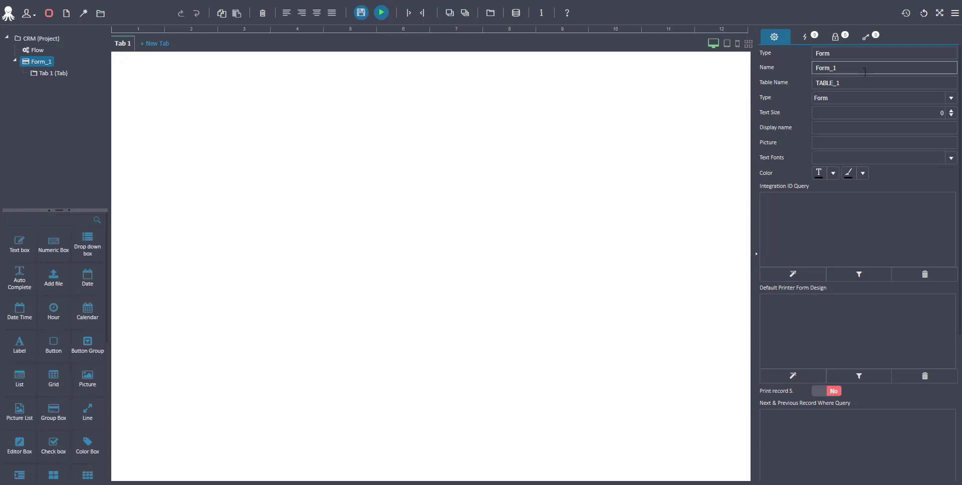
{"action": "double_click", "coordinate": [864, 72]}
{"action": "type", "text": "Company Req"}
{"action": "type", "text": "istry"}
{"action": "key", "text": "Return"}
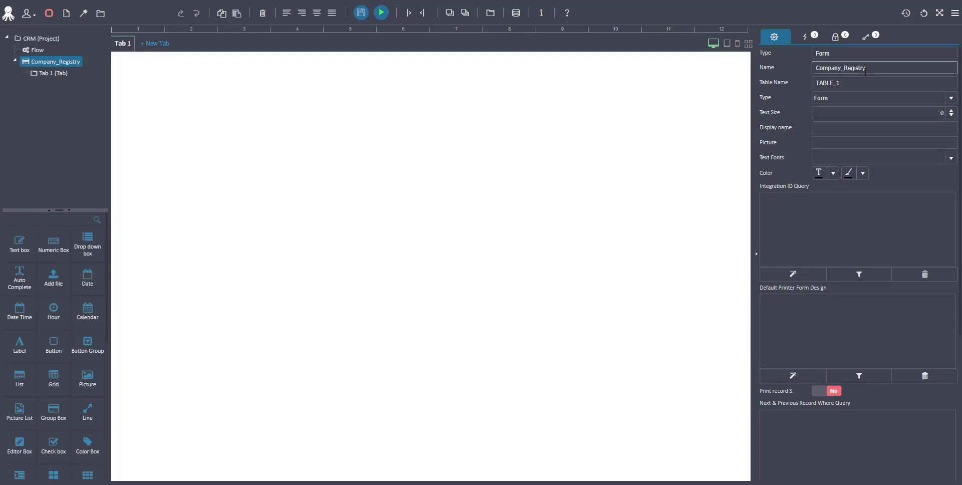
Step: Set the form's table name to XP_CompanyName and its display name to Company Registry
{"action": "double_click", "coordinate": [876, 87]}
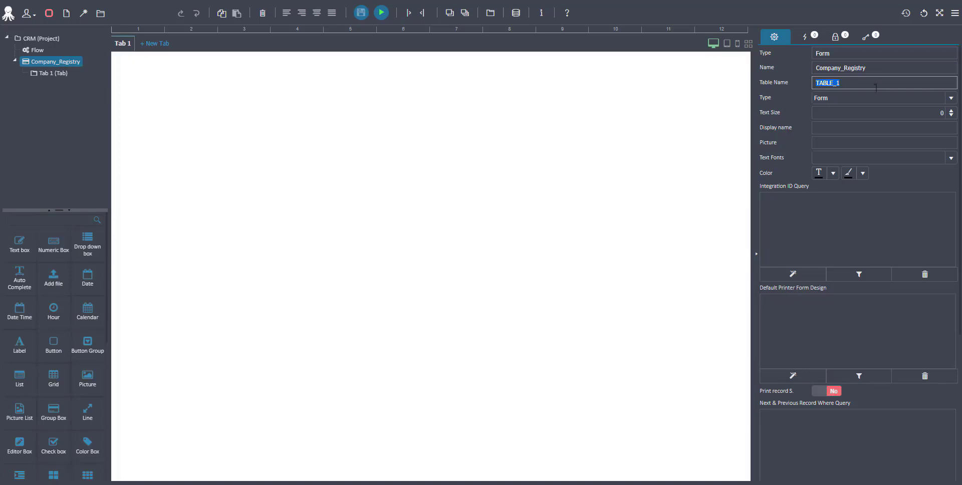
{"action": "type", "text": "XP_CompanyName"}
{"action": "left_click", "coordinate": [878, 129]}
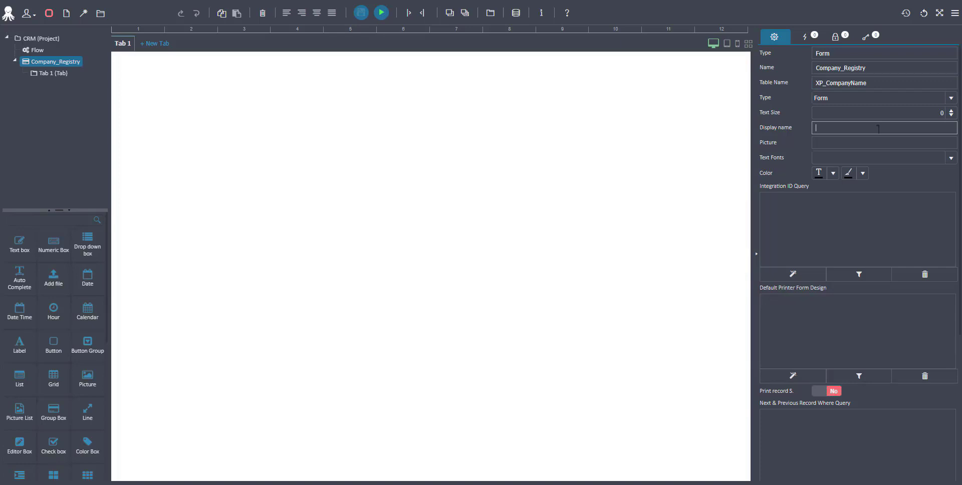
{"action": "type", "text": "Company Registry"}
Step: Add a text box at the top of the form and set its label text to Company Name
{"action": "left_click", "coordinate": [19, 243]}
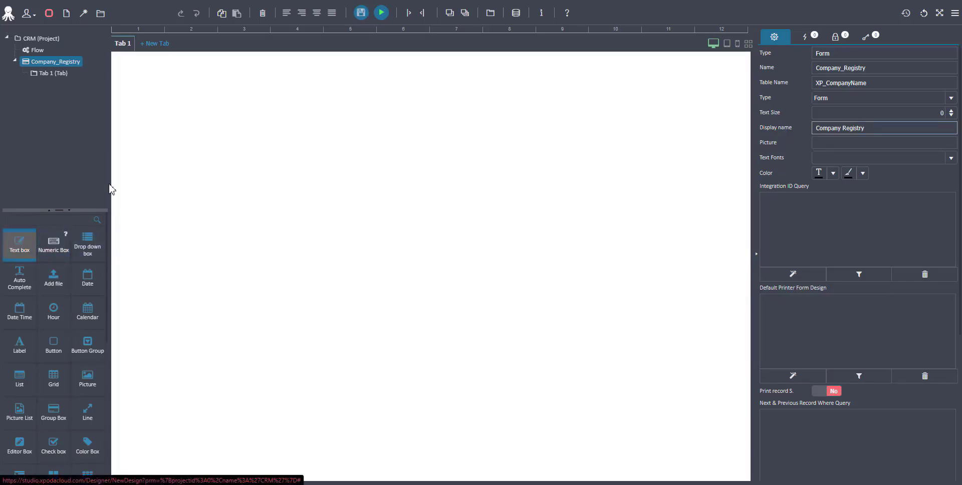
{"action": "left_click_drag", "start_coordinate": [111, 189], "coordinate": [157, 78]}
{"action": "left_click", "coordinate": [151, 64]}
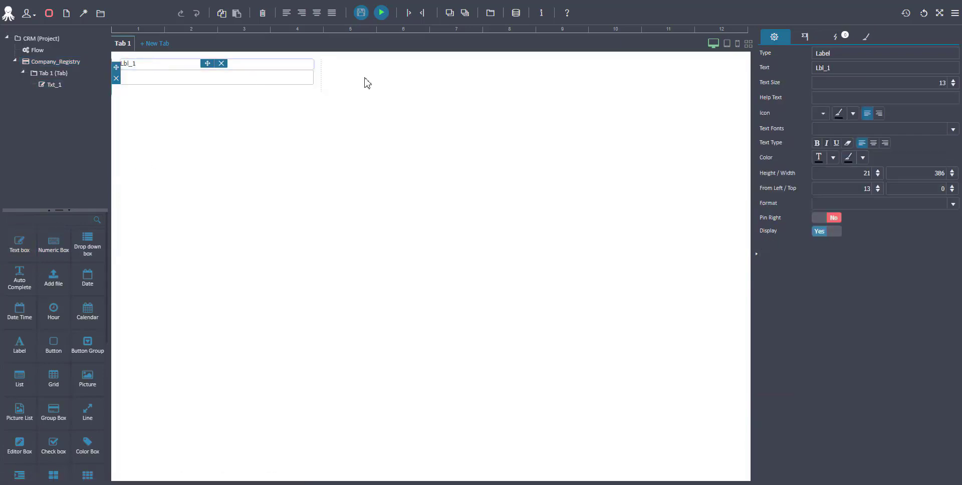
{"action": "left_click", "coordinate": [839, 69]}
{"action": "key", "text": "ctrl+a"}
{"action": "type", "text": "C"}
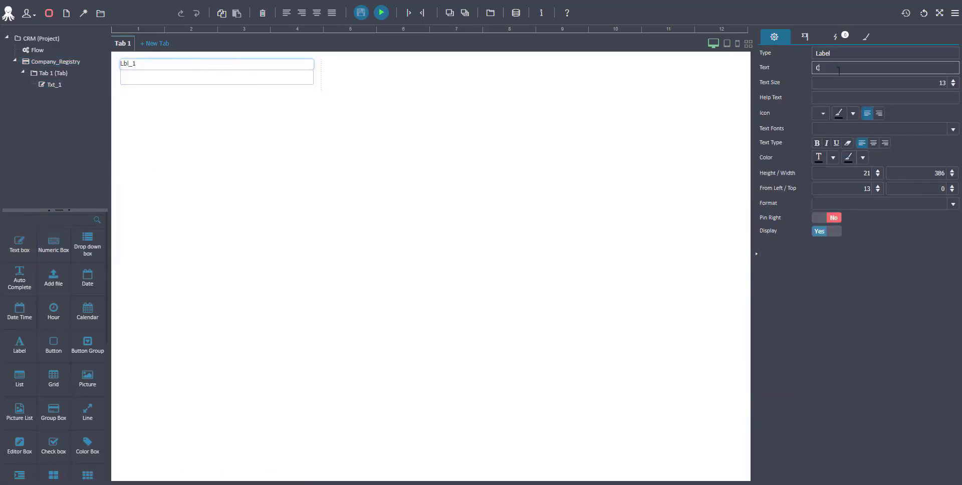
{"action": "type", "text": "ompany Name"}
Step: Name the text box under the Company Name label Company_Name
{"action": "left_click", "coordinate": [277, 78]}
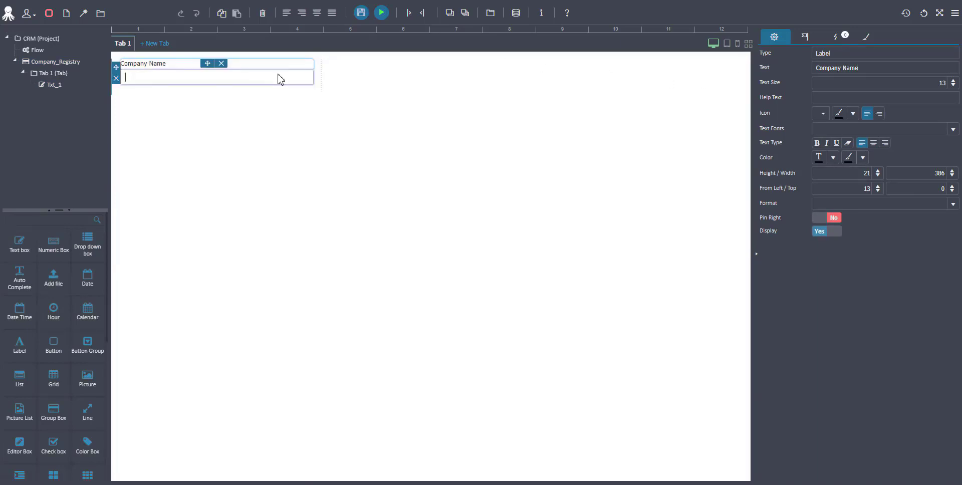
{"action": "double_click", "coordinate": [938, 70]}
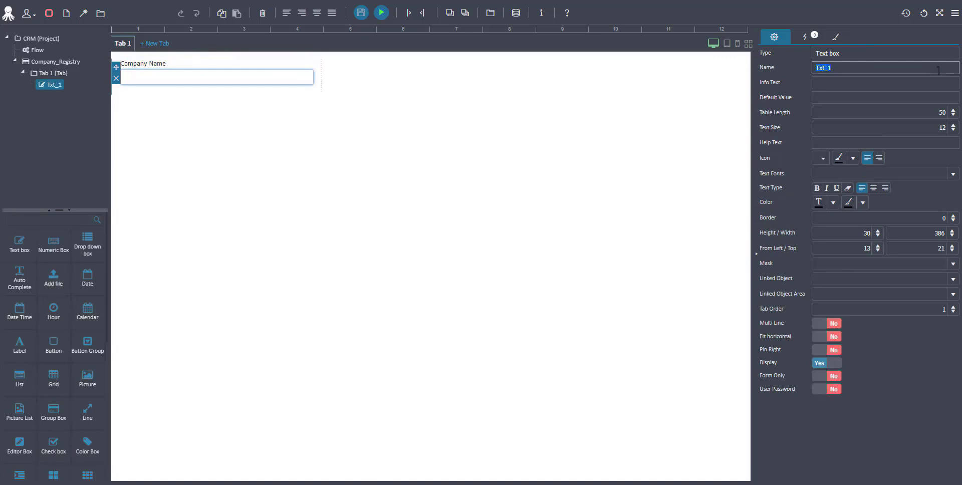
{"action": "type", "text": "Company_Name"}
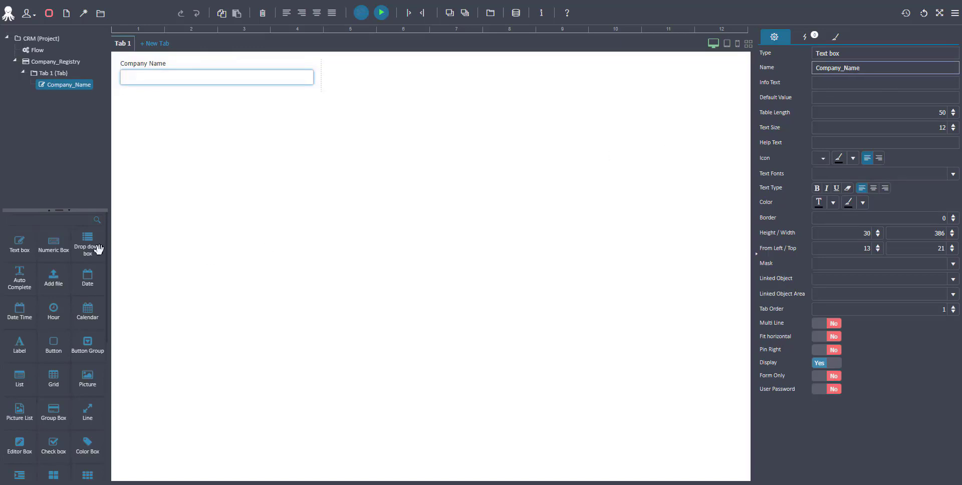
Step: Add a drop-down box below the Company Name field and set its label text to Sector
{"action": "left_click_drag", "start_coordinate": [82, 244], "coordinate": [163, 155]}
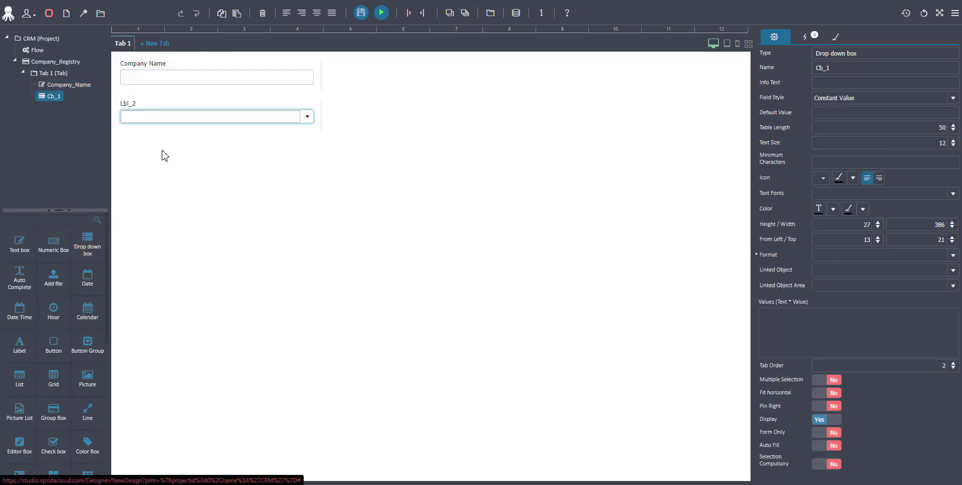
{"action": "left_click", "coordinate": [147, 102]}
{"action": "left_click", "coordinate": [868, 72]}
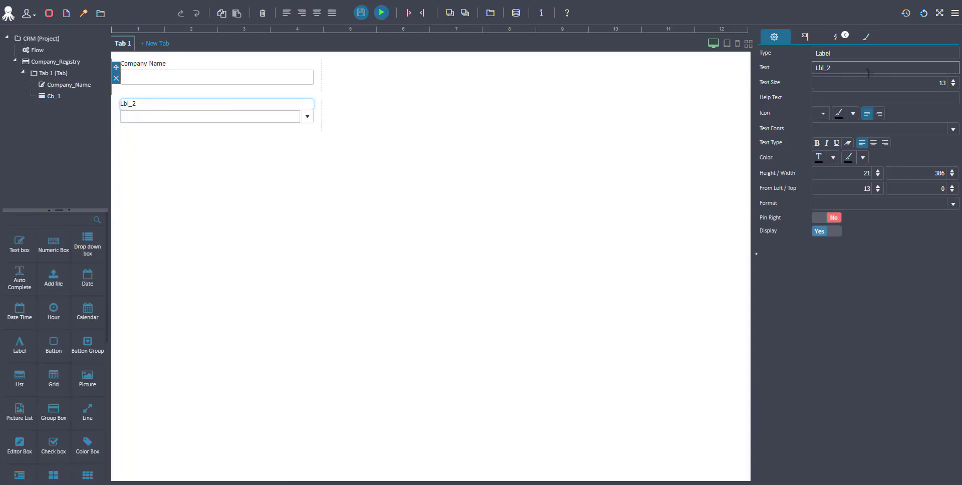
{"action": "key", "text": "ctrl+a"}
{"action": "type", "text": "Sector"}
Step: Name the drop-down box under the Sector label Sector
{"action": "left_click", "coordinate": [266, 120]}
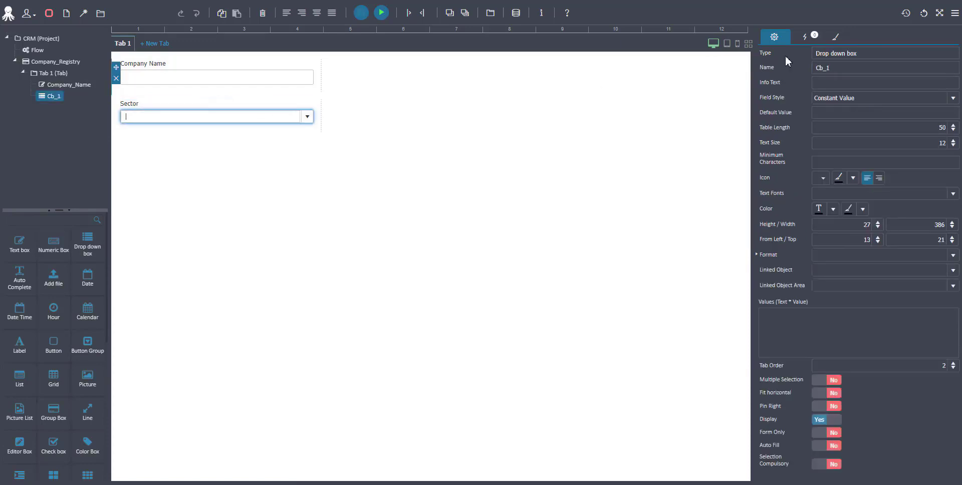
{"action": "left_click", "coordinate": [884, 68]}
{"action": "key", "text": "ctrl+a"}
{"action": "type", "text": "Sector"}
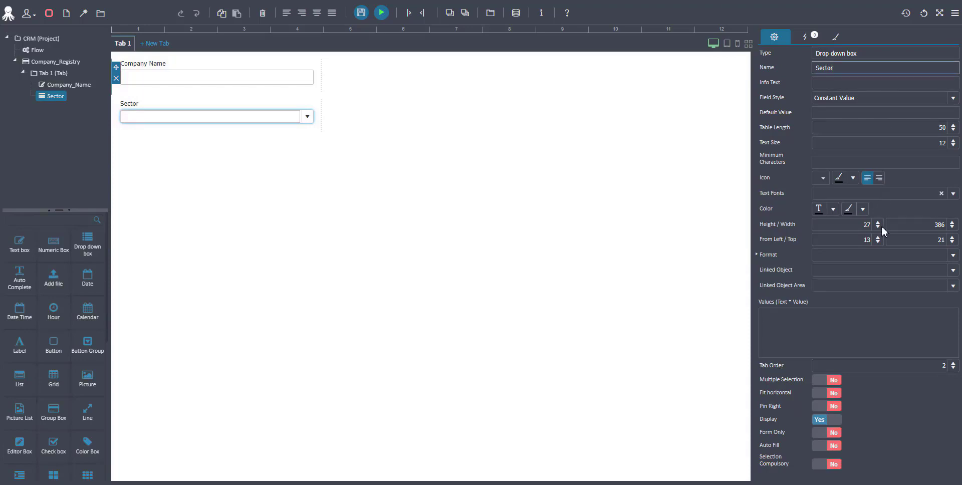
Step: Enter Construction, Finance, Retail and Production on separate lines as the Sector drop-down's constant values
{"action": "left_click", "coordinate": [874, 326]}
{"action": "type", "text": "C"}
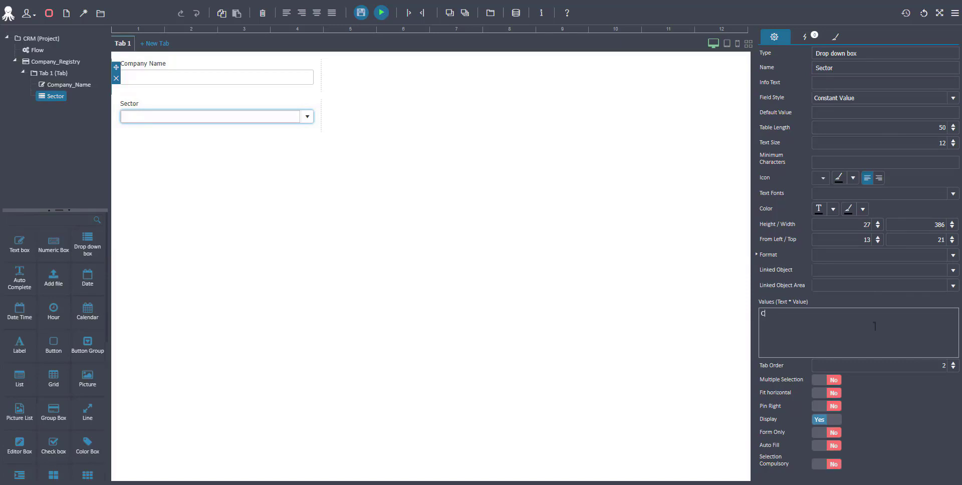
{"action": "type", "text": "onstruction "}
{"action": "type", "text": "Finan"}
{"action": "type", "text": "ce "}
{"action": "type", "text": "Retail "}
{"action": "type", "text": "Produc"}
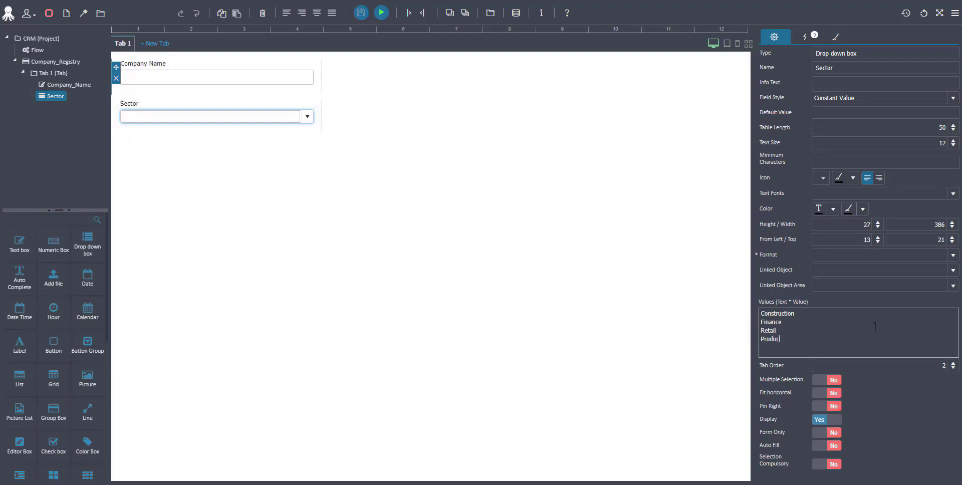
{"action": "type", "text": "tion"}
Step: Add another drop-down box below Sector and set its label text to Company Type
{"action": "left_click_drag", "start_coordinate": [100, 242], "coordinate": [155, 141]}
{"action": "left_click", "coordinate": [155, 141]}
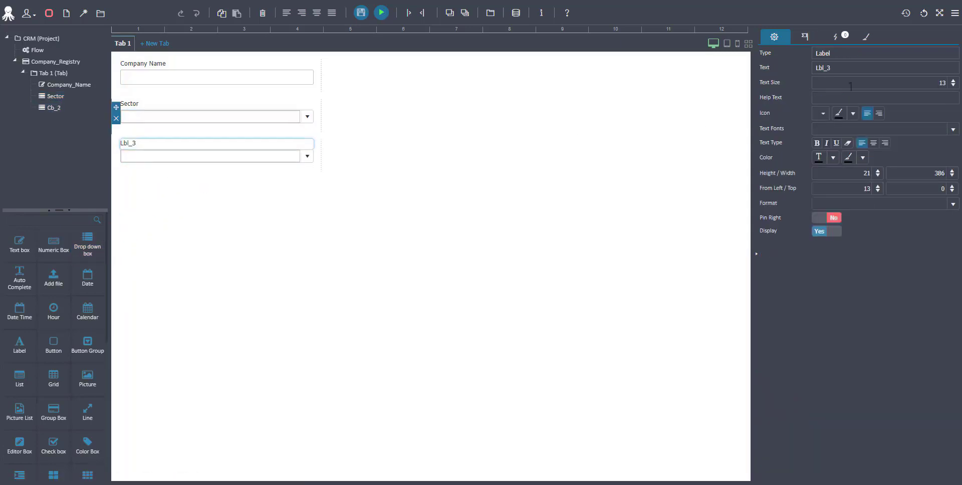
{"action": "left_click", "coordinate": [880, 70]}
{"action": "key", "text": "ctrl+a"}
{"action": "type", "text": "Com"}
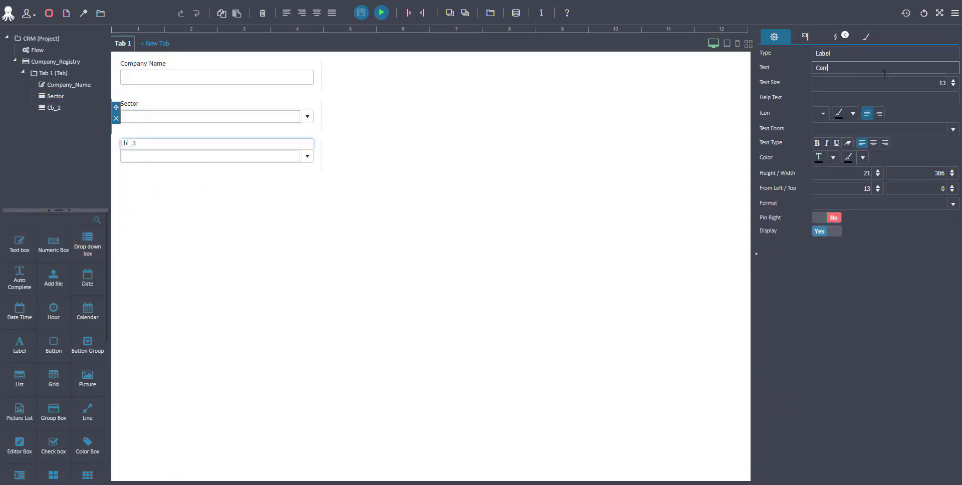
{"action": "type", "text": "pany Type"}
Step: Name the drop-down box under the Company Type label Company_Type
{"action": "left_click", "coordinate": [258, 156]}
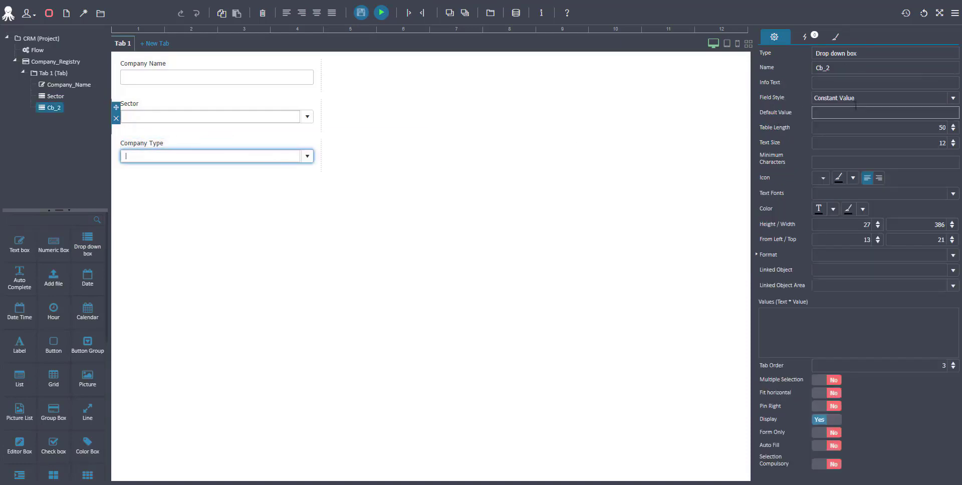
{"action": "left_click", "coordinate": [869, 70]}
{"action": "double_click", "coordinate": [869, 70]}
{"action": "type", "text": "C"}
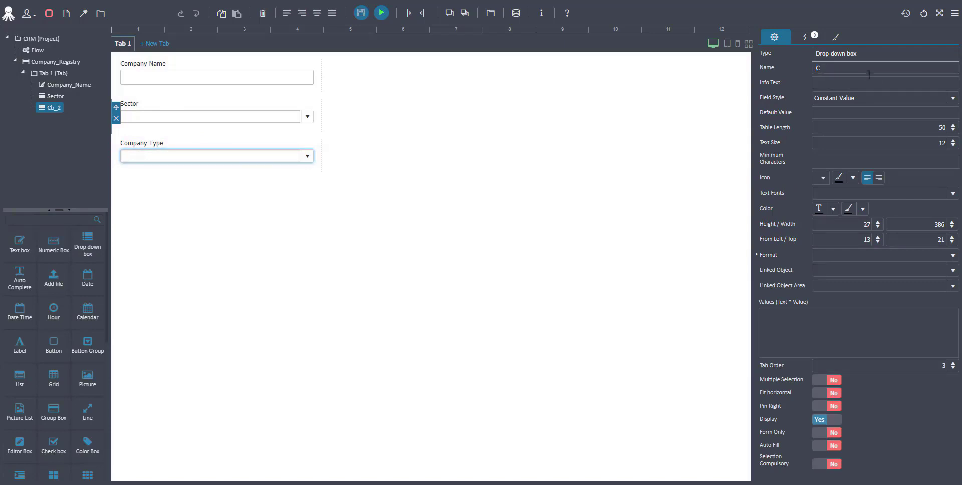
{"action": "type", "text": "ompany_Type"}
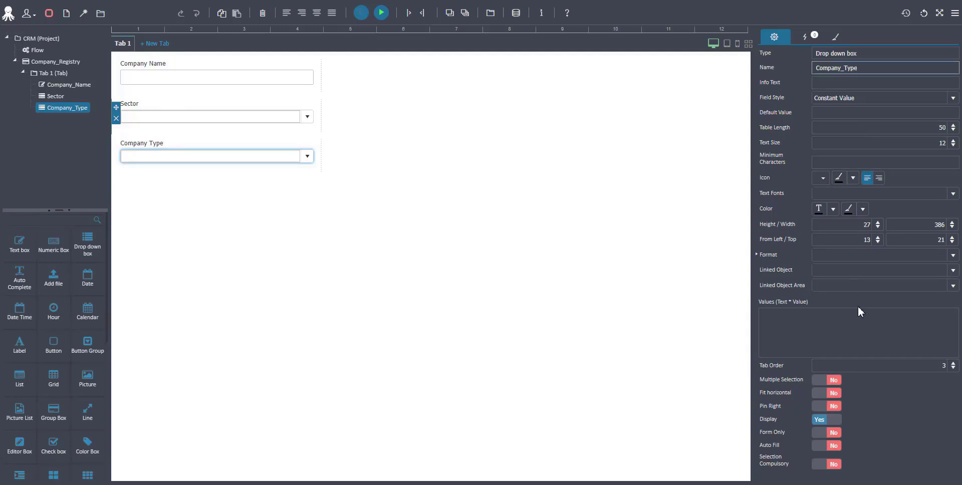
Step: Enter Customer and Solution Partner on separate lines as the Company_Type drop-down's constant values
{"action": "left_click", "coordinate": [863, 320]}
{"action": "type", "text": "Cu"}
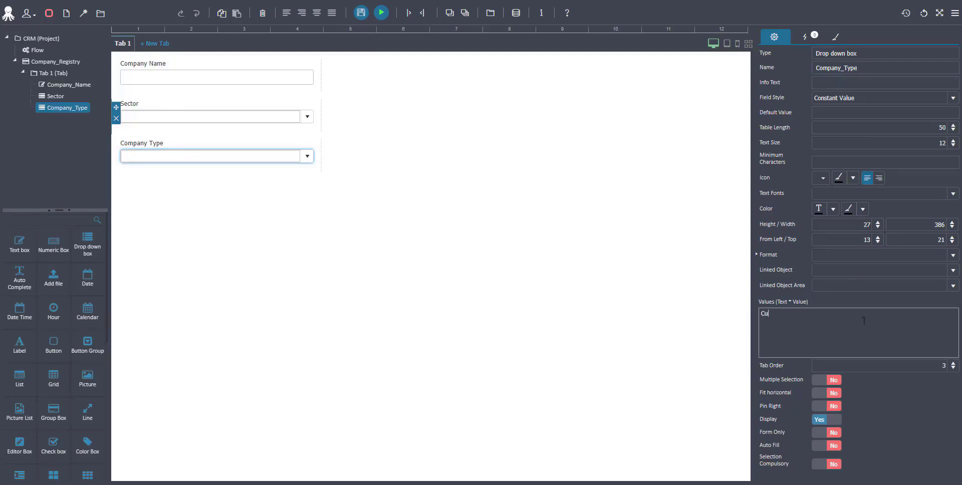
{"action": "type", "text": "stomer "}
{"action": "type", "text": "Solu"}
{"action": "type", "text": "tion Pa"}
{"action": "type", "text": "rtner"}
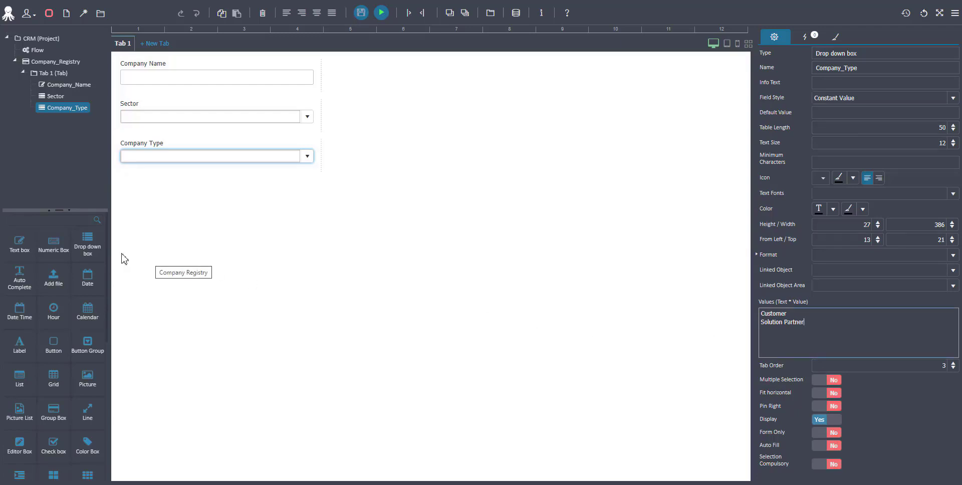
Step: Add a drop-down box below Company Type and set its label text to Account Manager
{"action": "left_click_drag", "start_coordinate": [87, 246], "coordinate": [151, 181]}
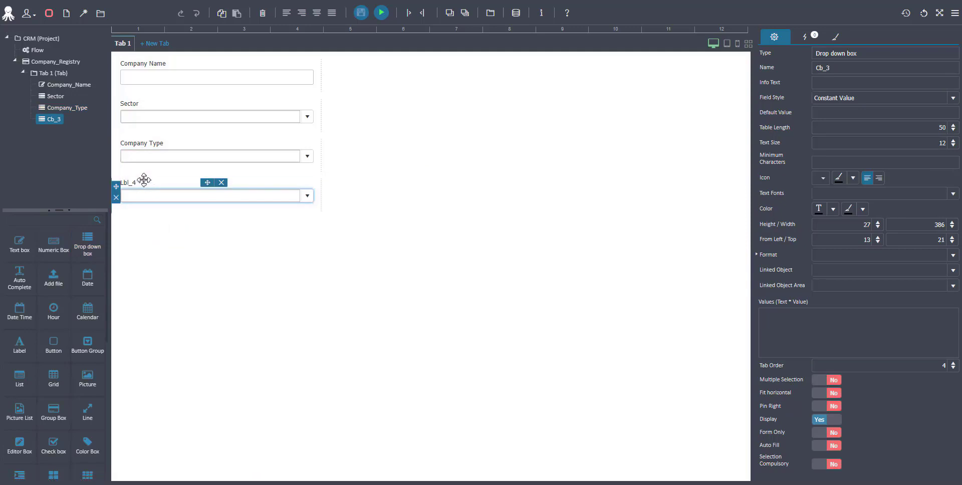
{"action": "left_click", "coordinate": [294, 181]}
{"action": "left_click", "coordinate": [889, 74]}
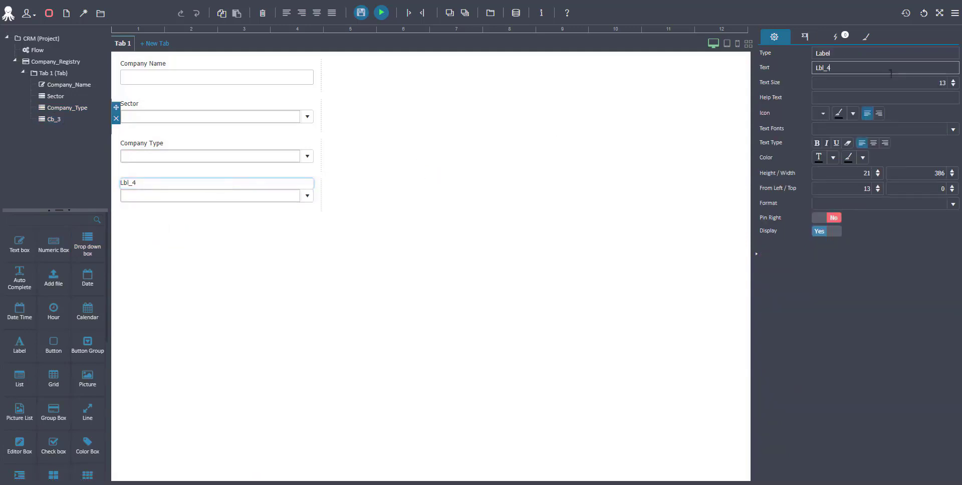
{"action": "double_click", "coordinate": [889, 74]}
{"action": "type", "text": "Account Manager"}
{"action": "key", "text": "Return"}
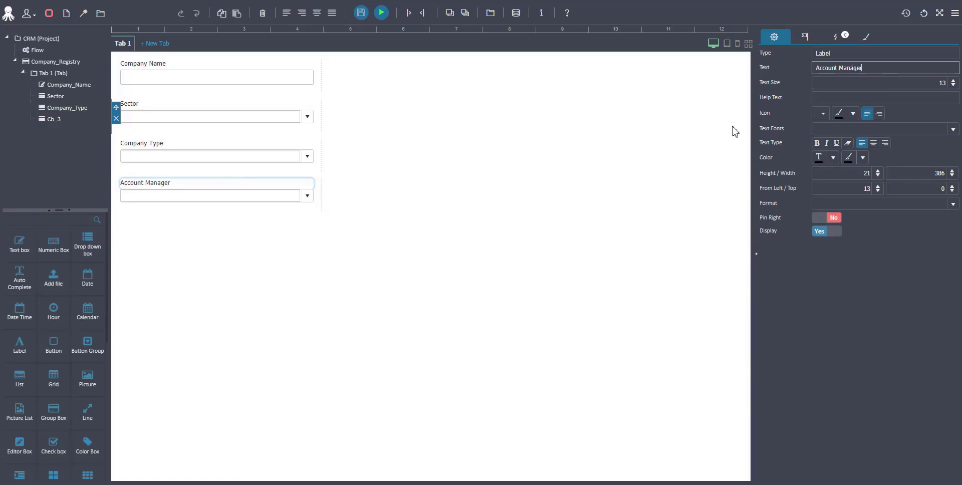
Step: Name the drop-down box under the Account Manager label Account_Manager
{"action": "left_click", "coordinate": [283, 200]}
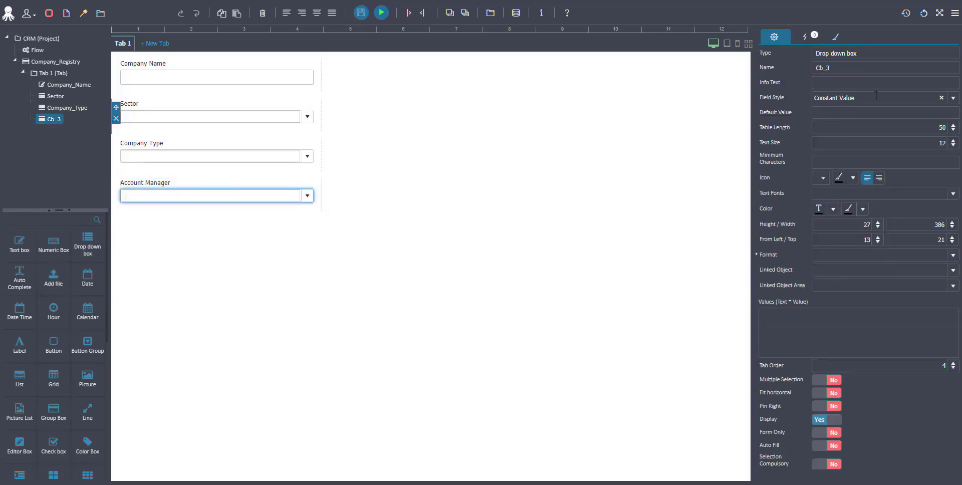
{"action": "double_click", "coordinate": [908, 72]}
{"action": "type", "text": "Acc"}
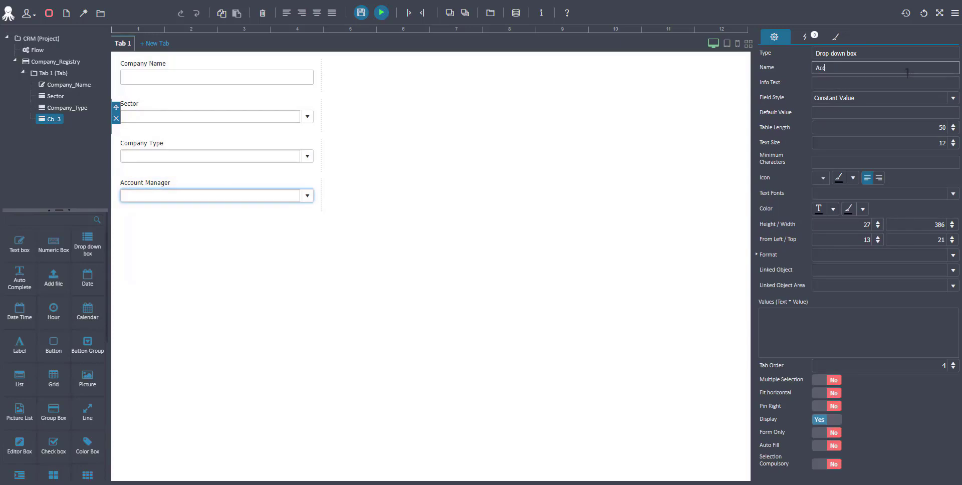
{"action": "type", "text": "ount Manager"}
{"action": "key", "text": "Return"}
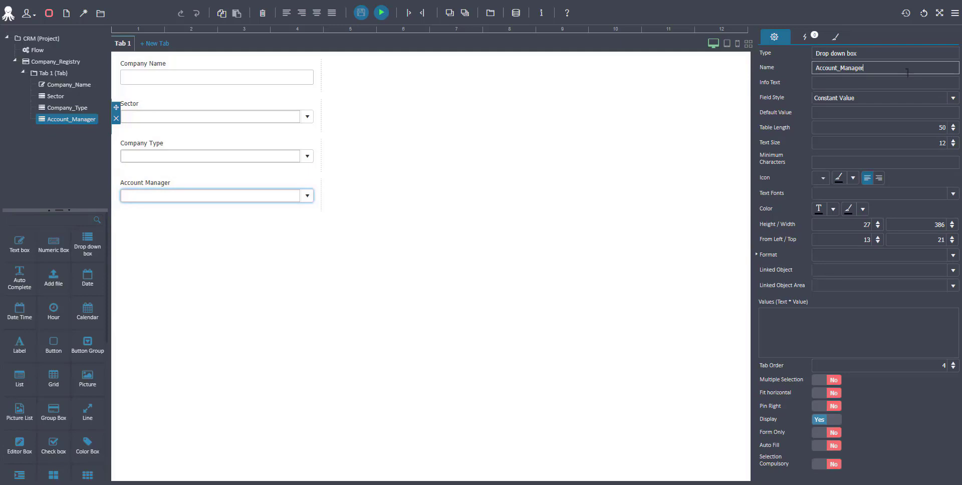
Step: Set the Account_Manager drop-down's field style to SQL Query and open the query builder for it
{"action": "left_click", "coordinate": [953, 100]}
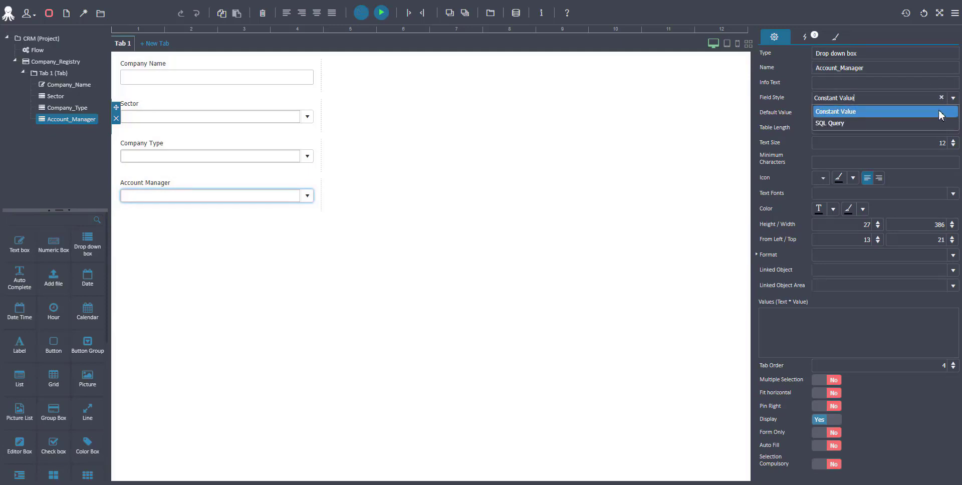
{"action": "left_click", "coordinate": [915, 123]}
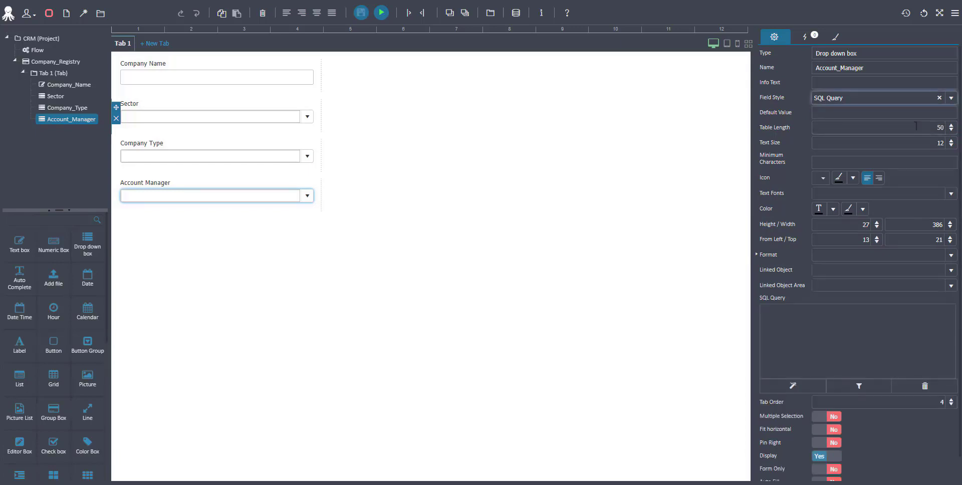
{"action": "left_click", "coordinate": [866, 338]}
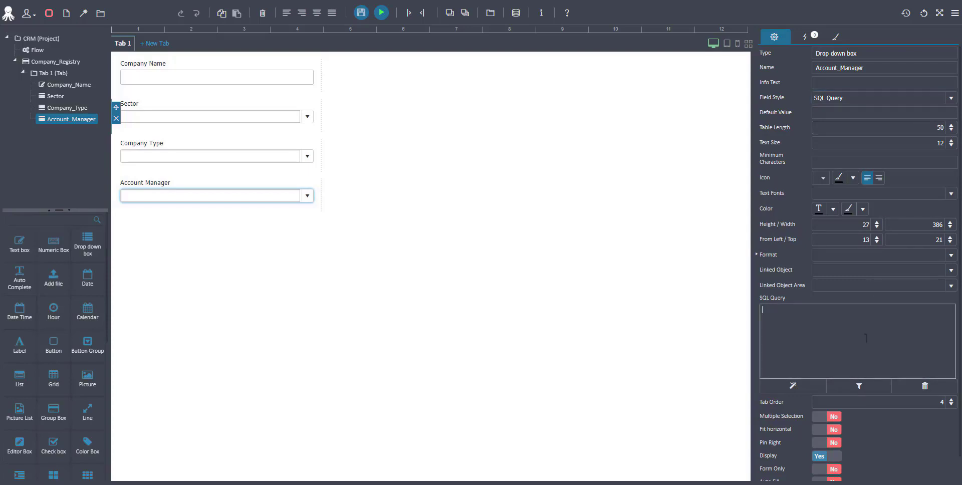
{"action": "left_click", "coordinate": [794, 386]}
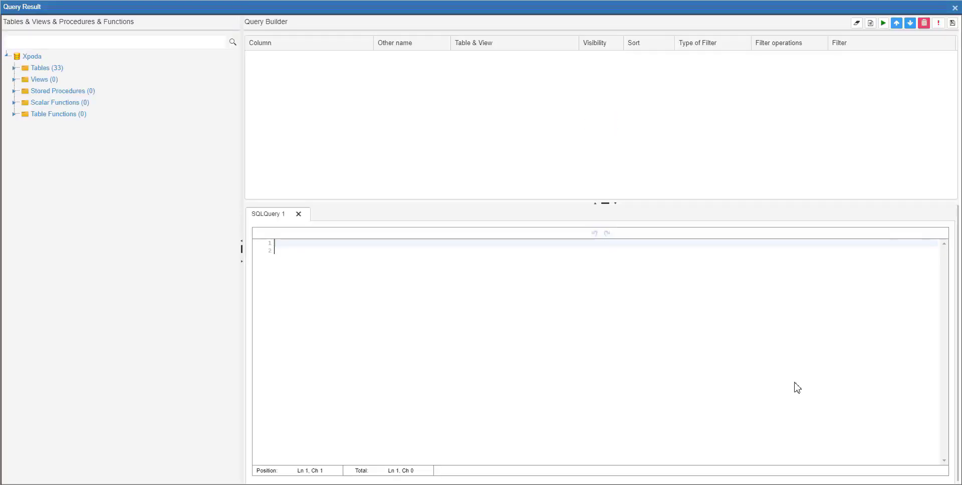
Step: Build a query selecting UserID and UserFullName from the XPODA_CLIENT_USERS table and save it to the Account_Manager drop-down
{"action": "left_click", "coordinate": [14, 68]}
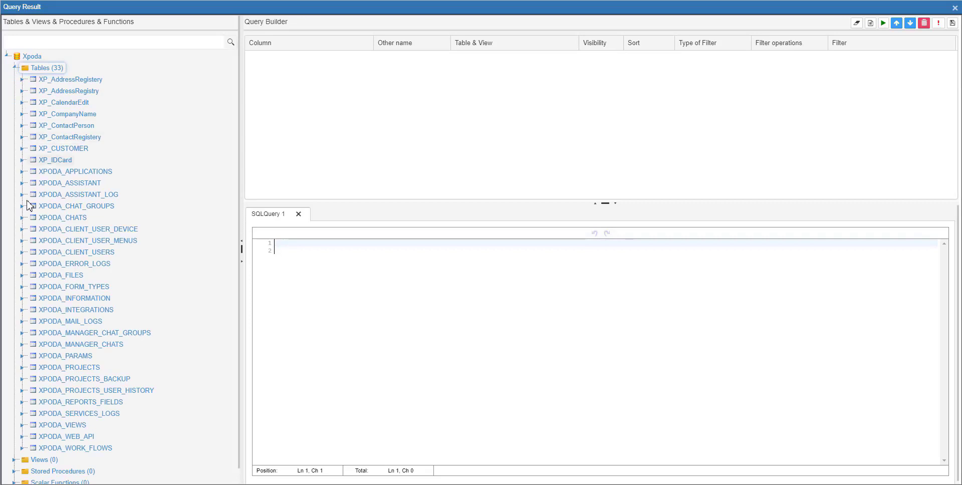
{"action": "left_click", "coordinate": [22, 253]}
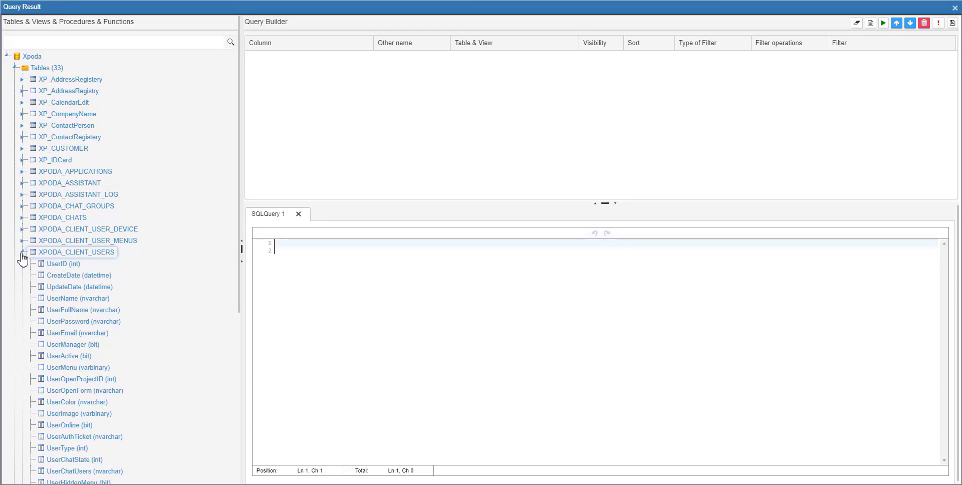
{"action": "left_click_drag", "start_coordinate": [53, 263], "coordinate": [329, 134]}
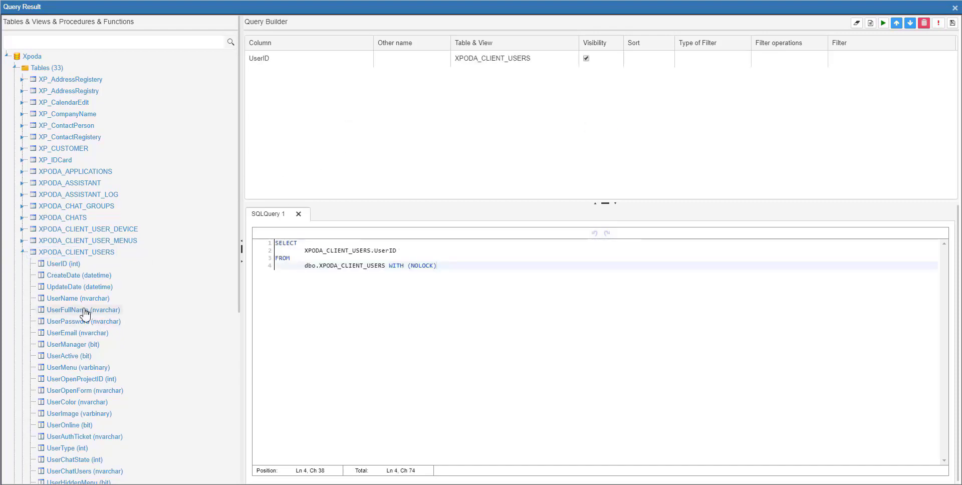
{"action": "left_click_drag", "start_coordinate": [85, 314], "coordinate": [326, 149]}
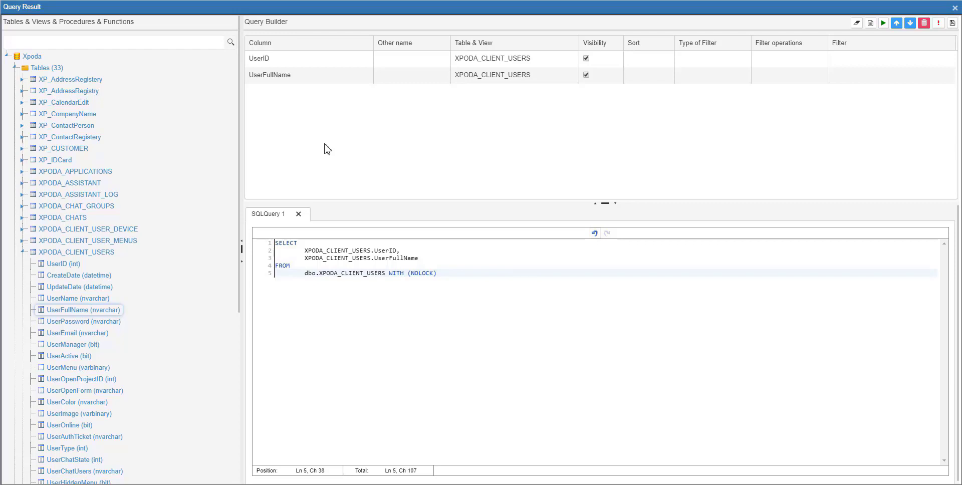
{"action": "left_click", "coordinate": [953, 25]}
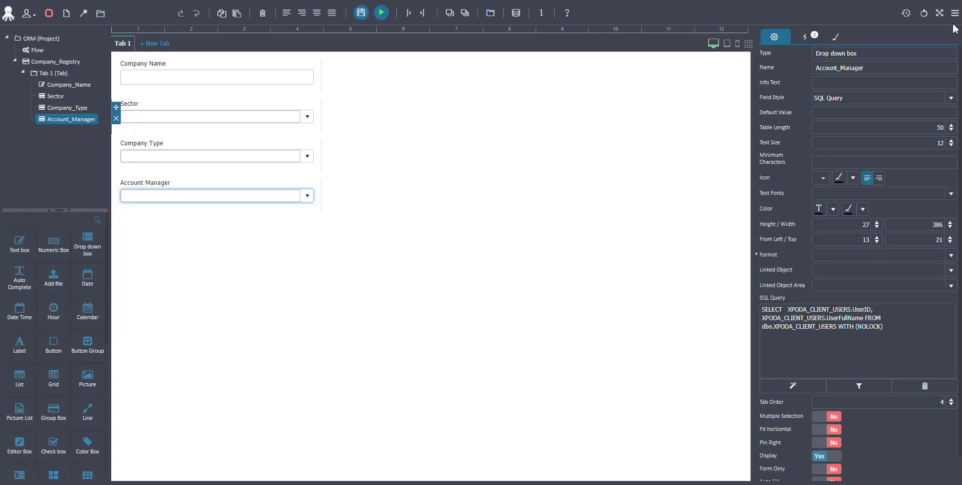
Step: Add the Record Selection ready action to the Company_Name text box, and save and run the form
{"action": "left_click", "coordinate": [296, 82]}
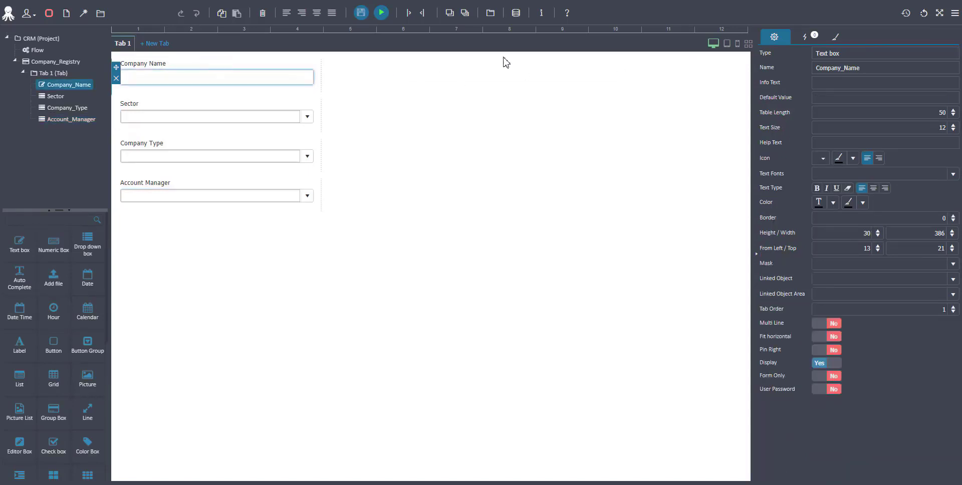
{"action": "left_click", "coordinate": [807, 41]}
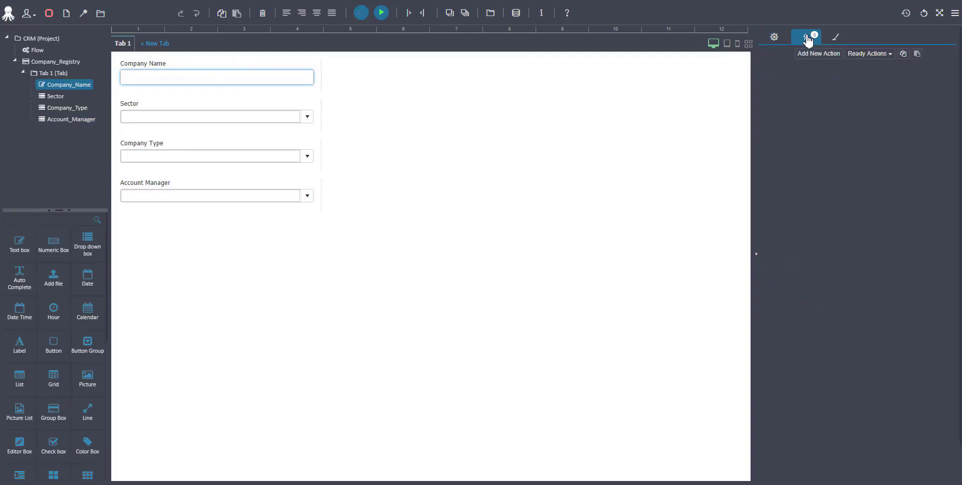
{"action": "left_click", "coordinate": [872, 55]}
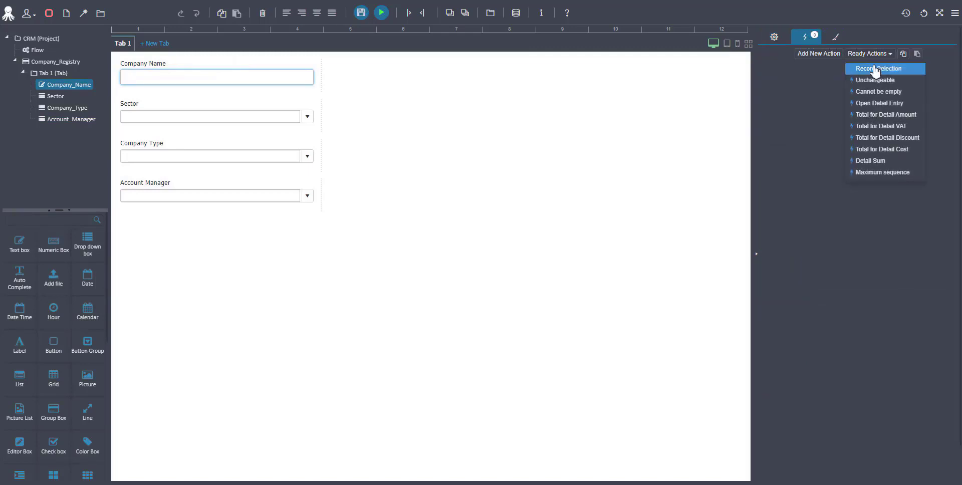
{"action": "left_click", "coordinate": [875, 68]}
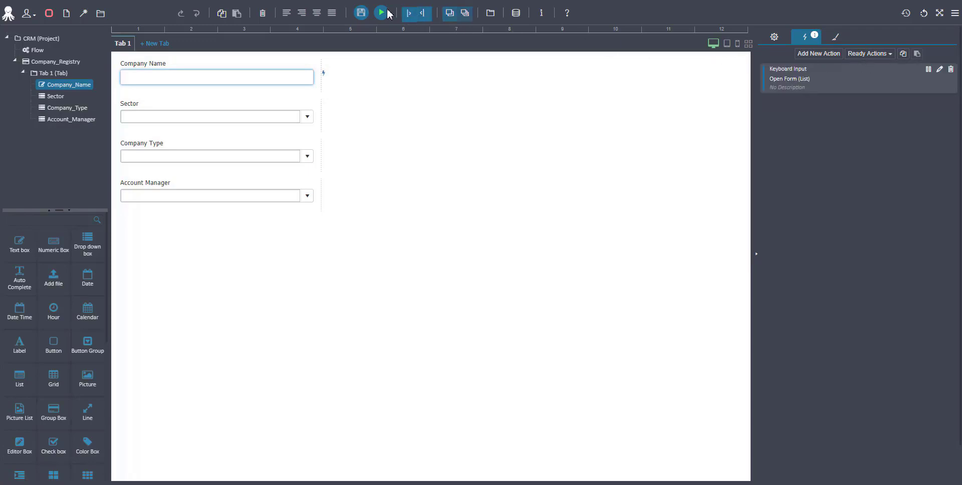
{"action": "left_click", "coordinate": [362, 12]}
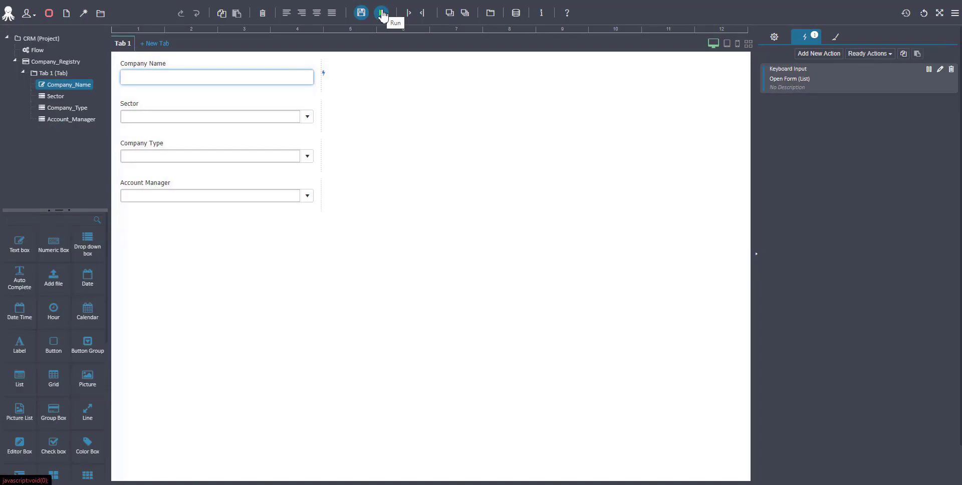
{"action": "left_click", "coordinate": [382, 13]}
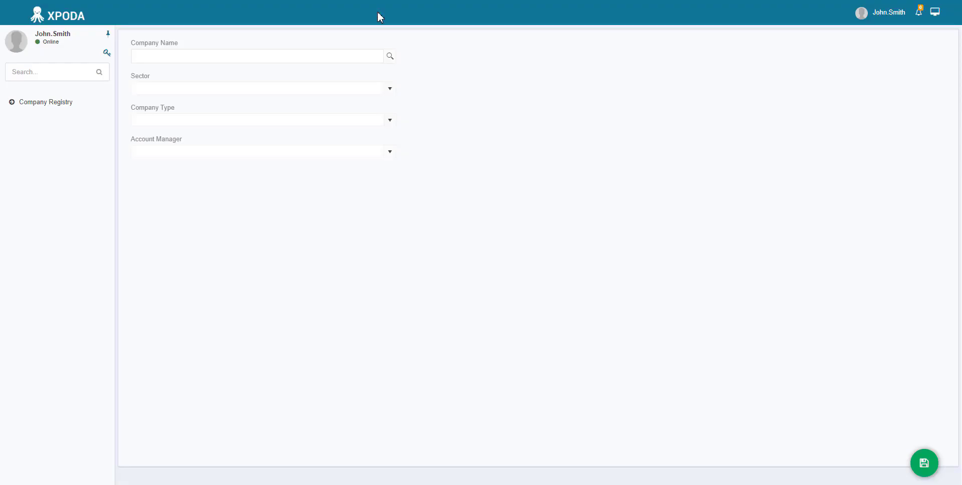
Step: Save a record with company name Xpoda, sector Construction, company type Customer and an account manager, and open the Company Name record list
{"action": "left_click", "coordinate": [362, 54]}
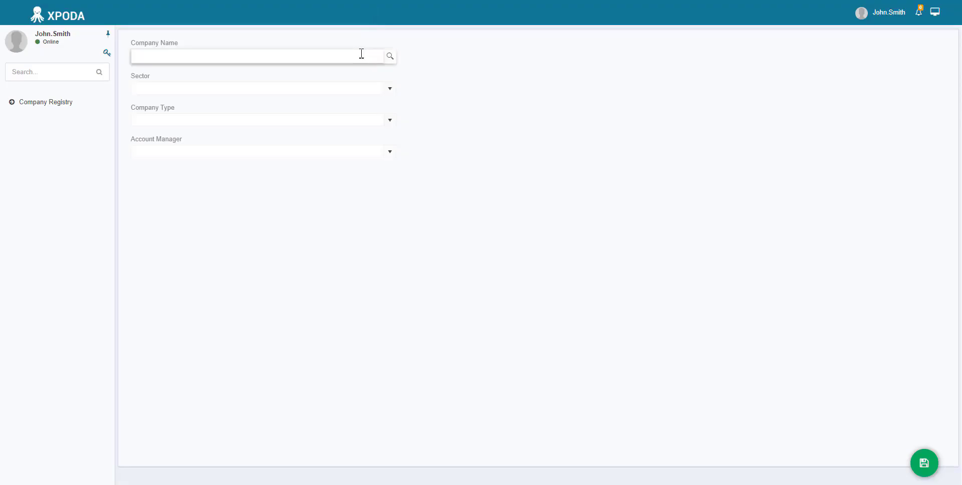
{"action": "type", "text": "Xpoda"}
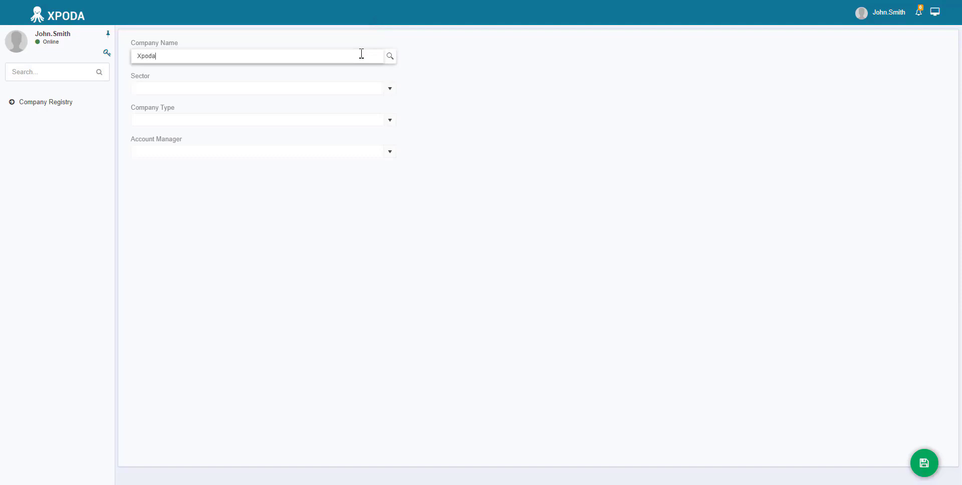
{"action": "left_click", "coordinate": [390, 89]}
{"action": "left_click", "coordinate": [377, 104]}
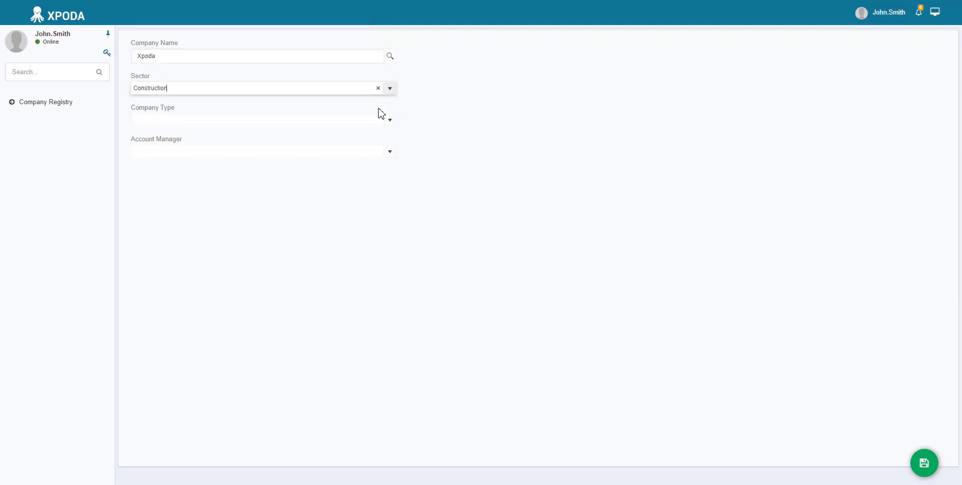
{"action": "left_click", "coordinate": [391, 124]}
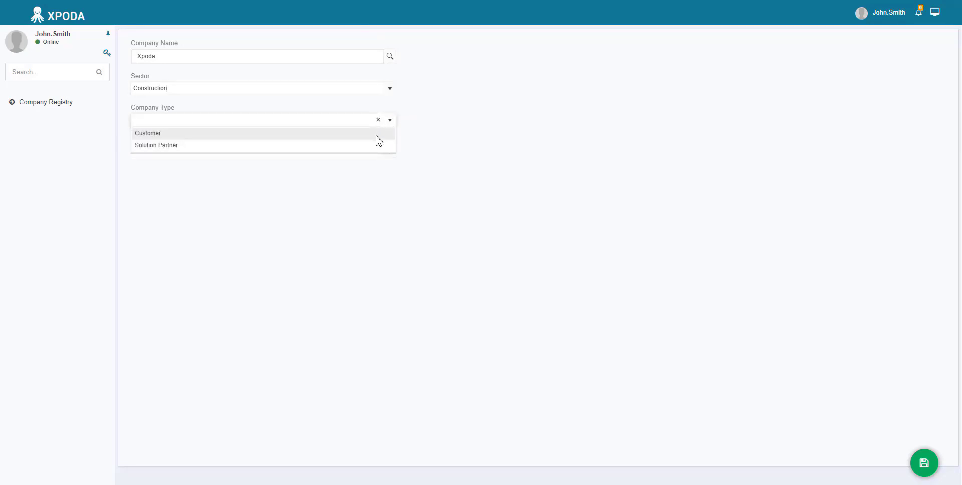
{"action": "left_click", "coordinate": [376, 134]}
{"action": "left_click", "coordinate": [394, 156]}
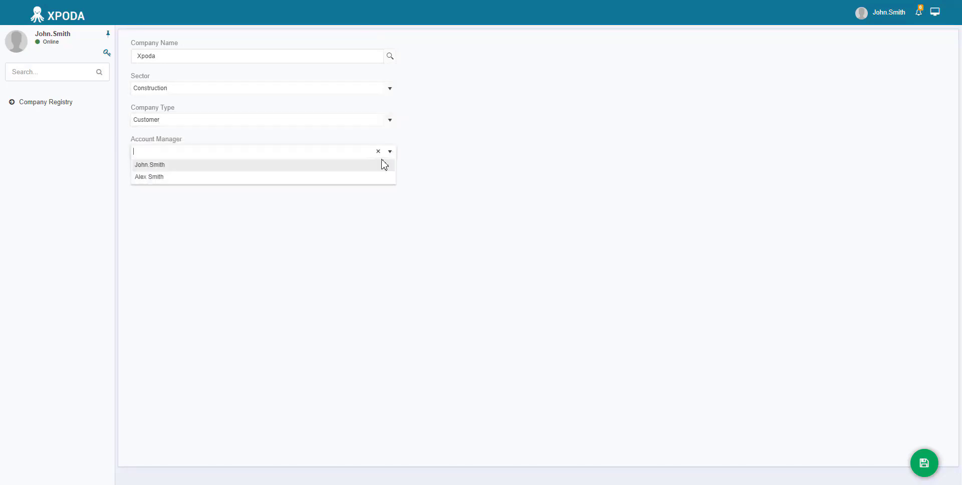
{"action": "left_click", "coordinate": [376, 167]}
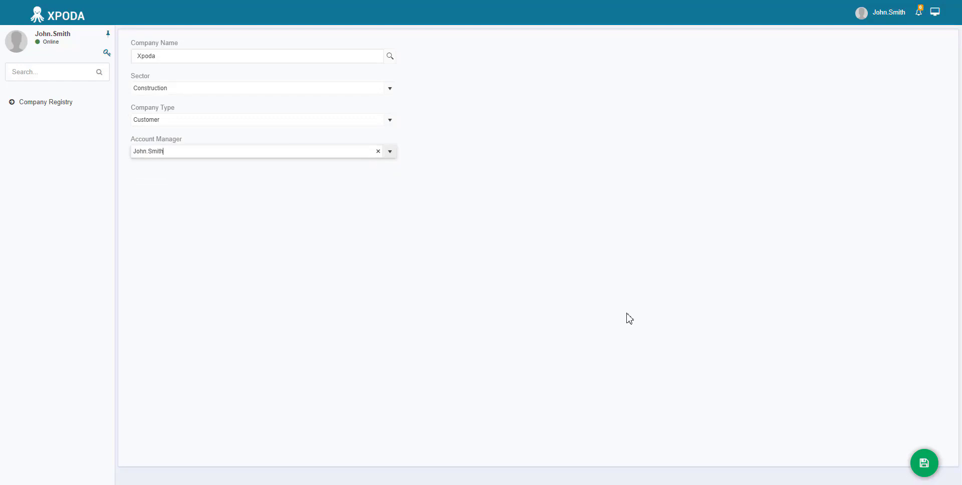
{"action": "left_click", "coordinate": [924, 463]}
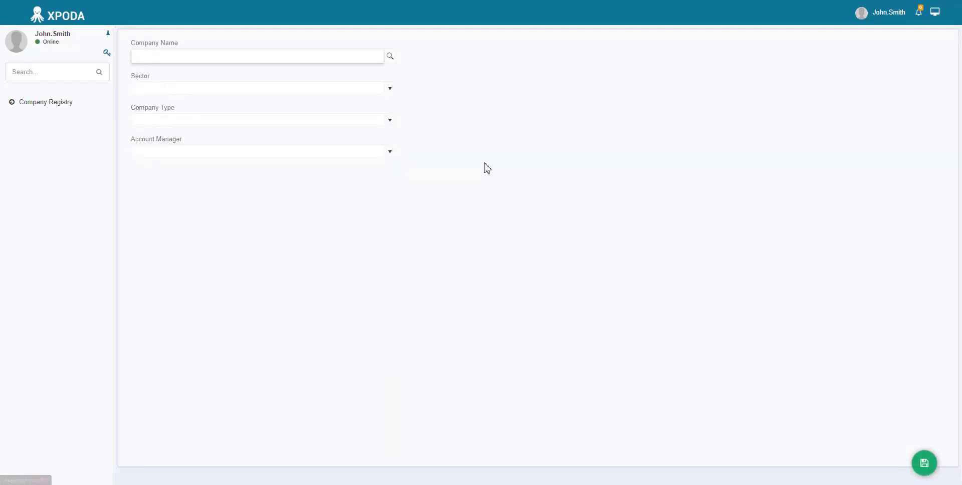
{"action": "left_click", "coordinate": [389, 56]}
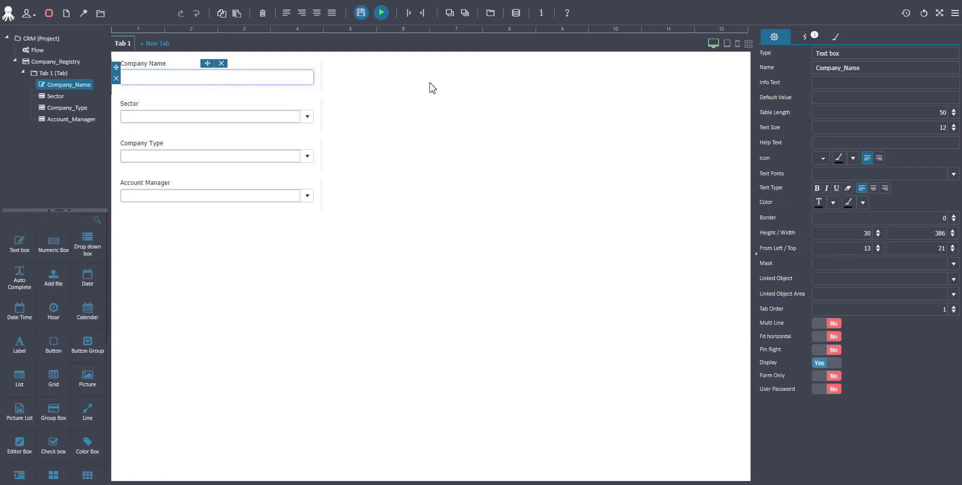
Step: Open the Company_Name text box's Open Form (List) action for editing and load its SQL query in the query builder
{"action": "left_click", "coordinate": [805, 41]}
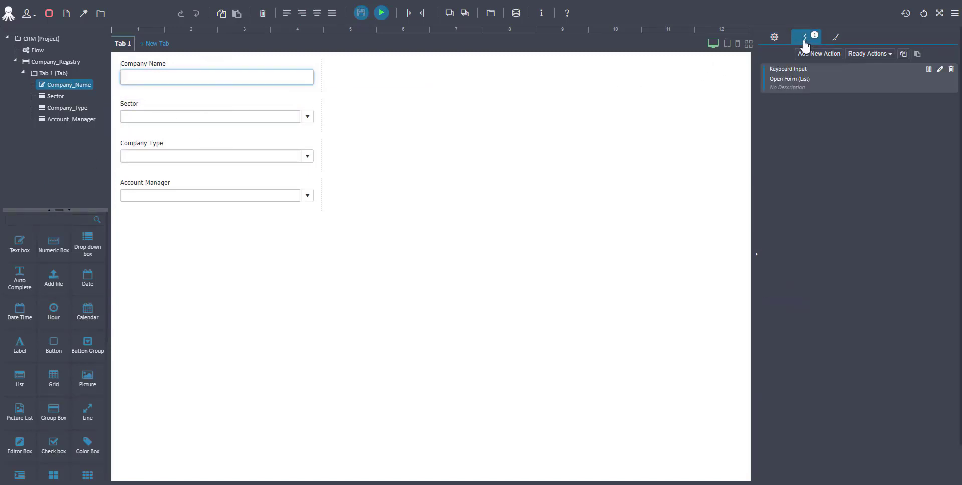
{"action": "left_click", "coordinate": [944, 73]}
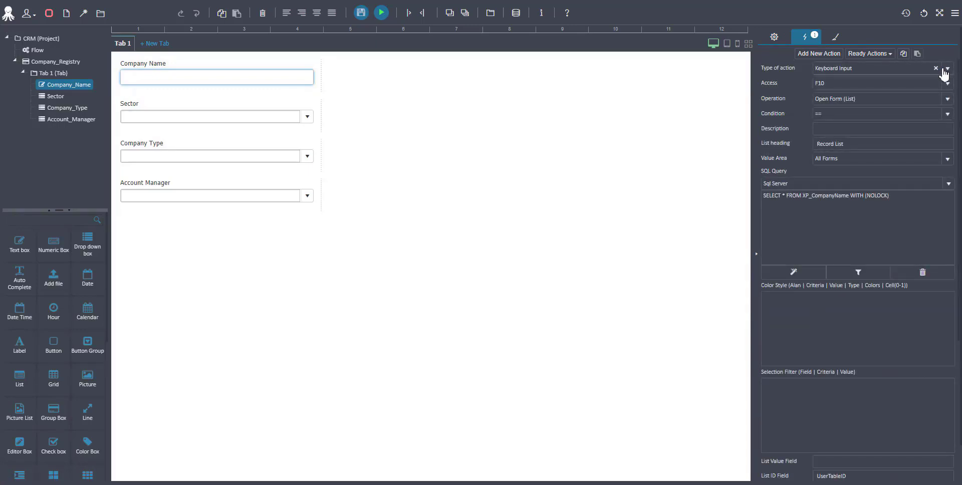
{"action": "left_click", "coordinate": [797, 277]}
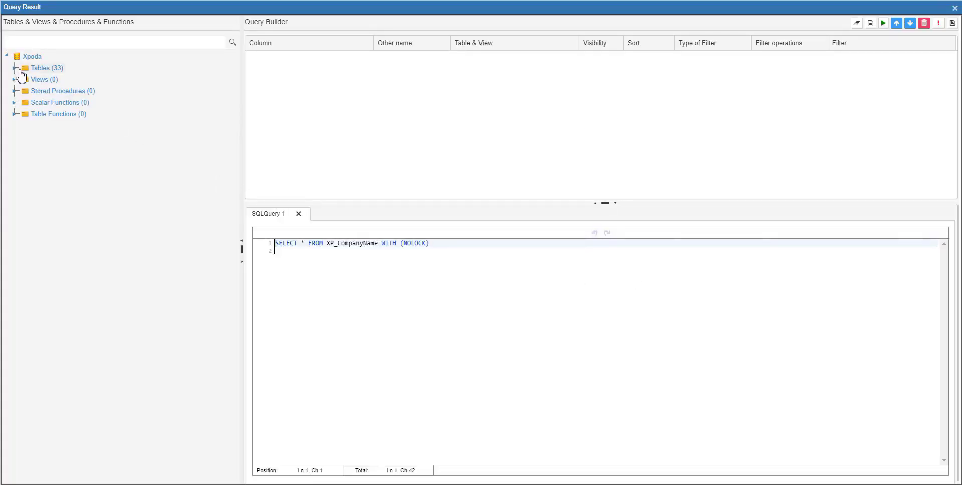
Step: Add the UserTableID, Company_Name, Sector and Company_Type columns of the XP_CompanyName table to the record list query
{"action": "left_click", "coordinate": [14, 69]}
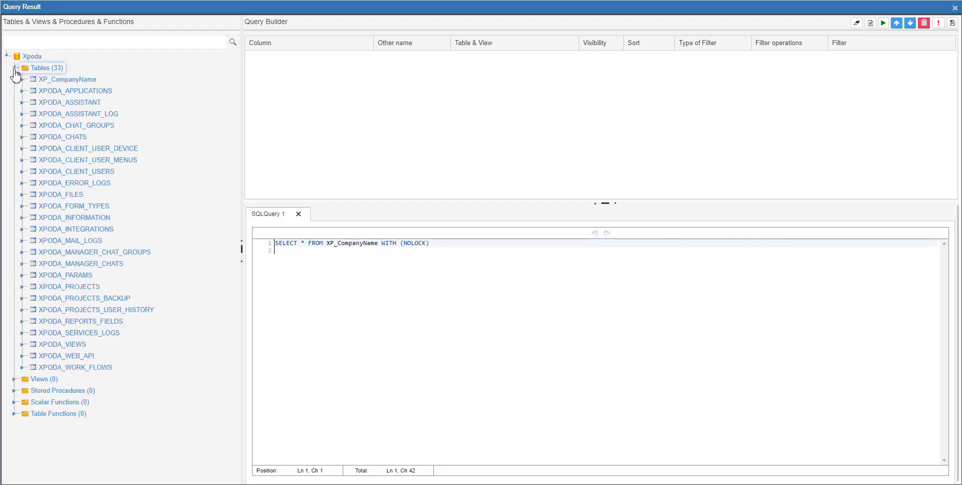
{"action": "left_click", "coordinate": [22, 80]}
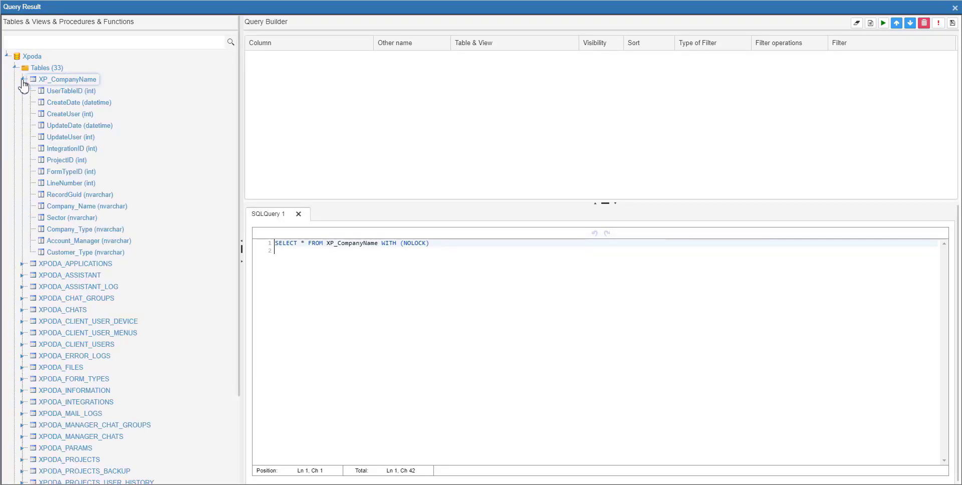
{"action": "left_click_drag", "start_coordinate": [66, 92], "coordinate": [264, 135]}
{"action": "left_click_drag", "start_coordinate": [103, 208], "coordinate": [316, 151]}
{"action": "left_click_drag", "start_coordinate": [63, 218], "coordinate": [301, 159]}
{"action": "left_click_drag", "start_coordinate": [93, 230], "coordinate": [333, 156]}
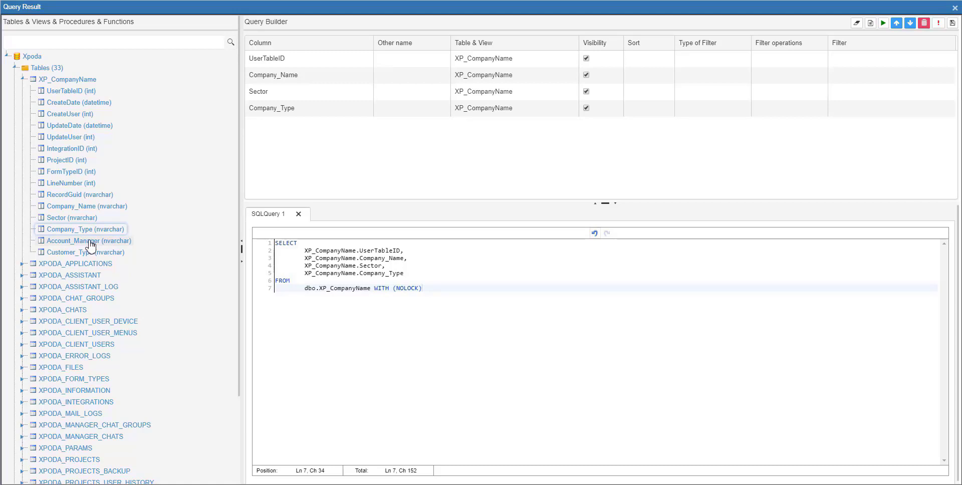
Step: Add the UserFullName column of XPODA_CLIENT_USERS to the query through a LEFT join matching master field Account_Manager to join field UserID
{"action": "scroll", "coordinate": [93, 273], "scroll_direction": "down", "scroll_amount": 1}
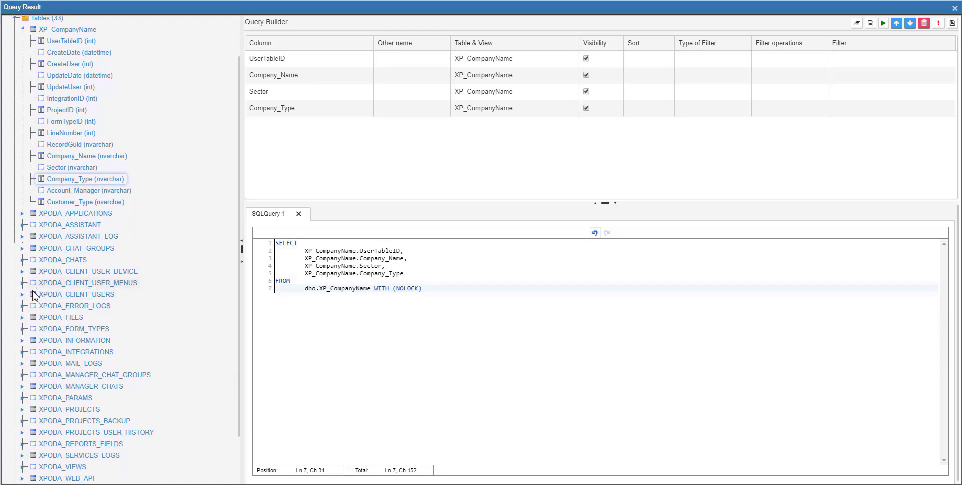
{"action": "left_click", "coordinate": [22, 296]}
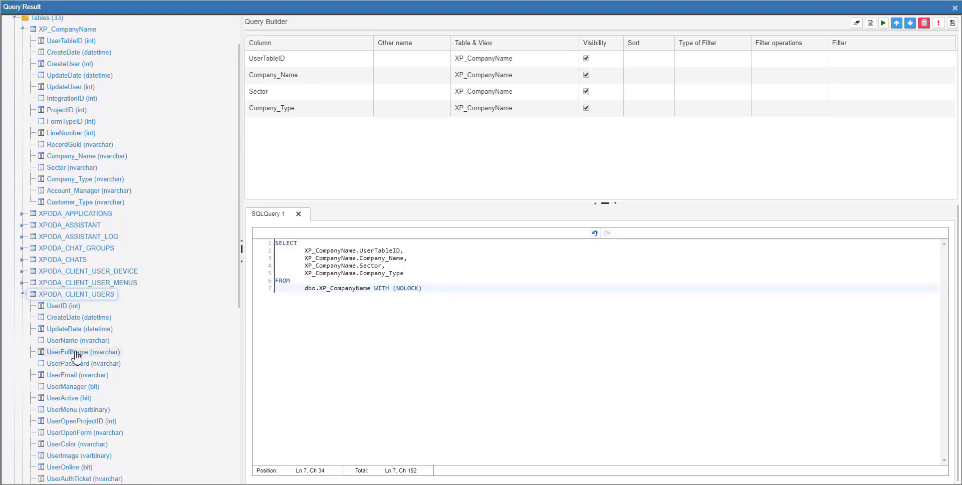
{"action": "left_click_drag", "start_coordinate": [80, 357], "coordinate": [319, 179]}
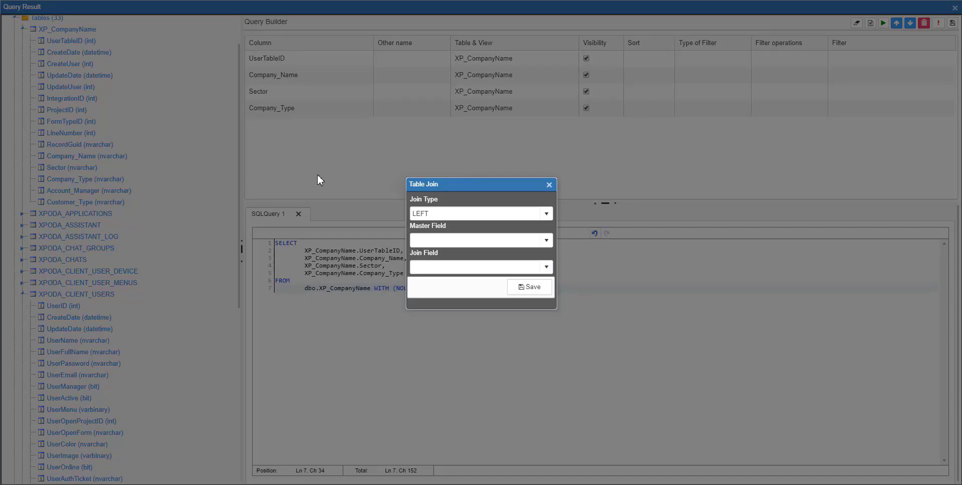
{"action": "left_click", "coordinate": [459, 243]}
{"action": "type", "text": "acc"}
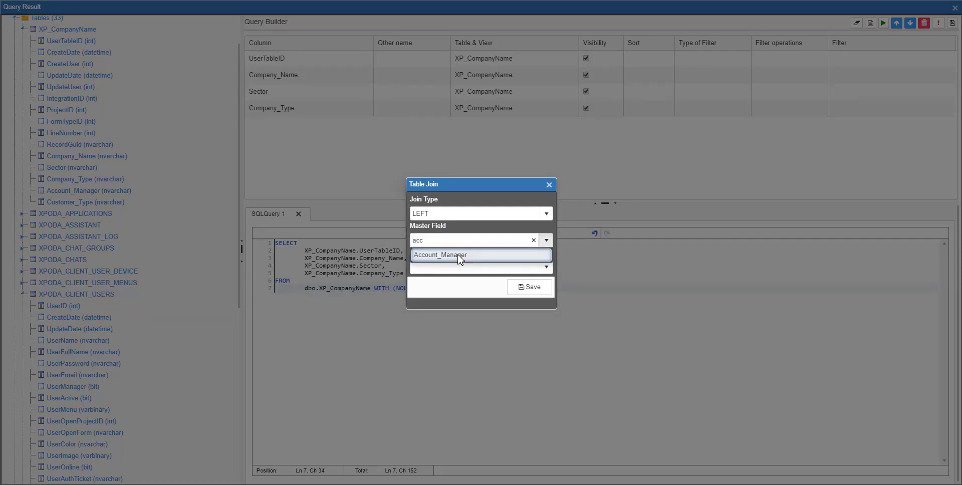
{"action": "left_click", "coordinate": [458, 254]}
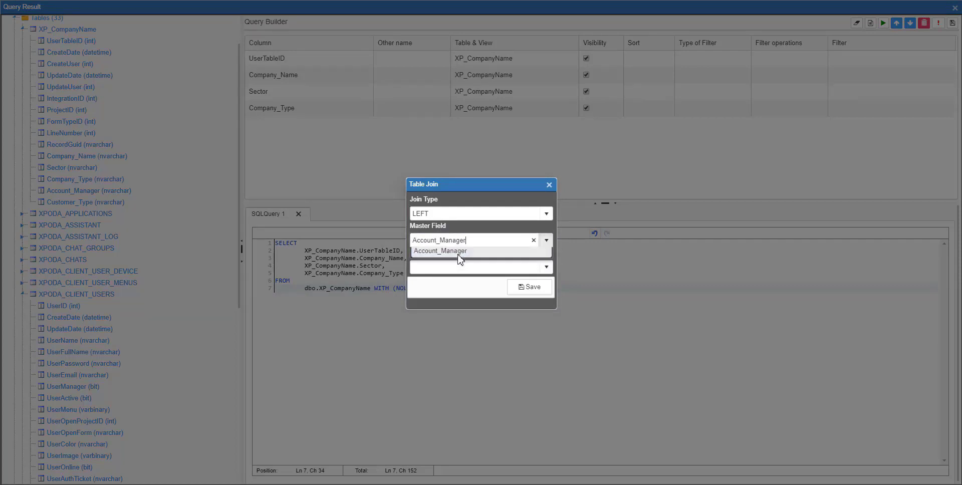
{"action": "left_click", "coordinate": [459, 271]}
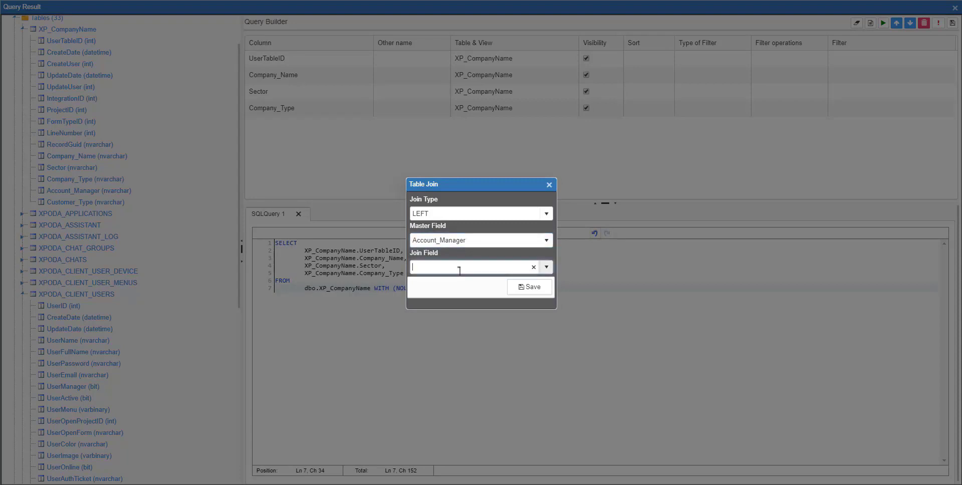
{"action": "type", "text": "us"}
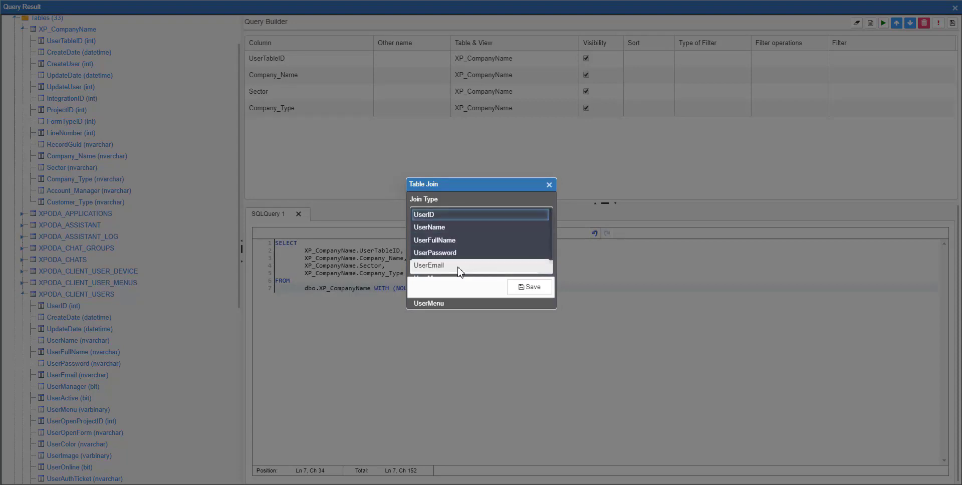
{"action": "left_click", "coordinate": [448, 217]}
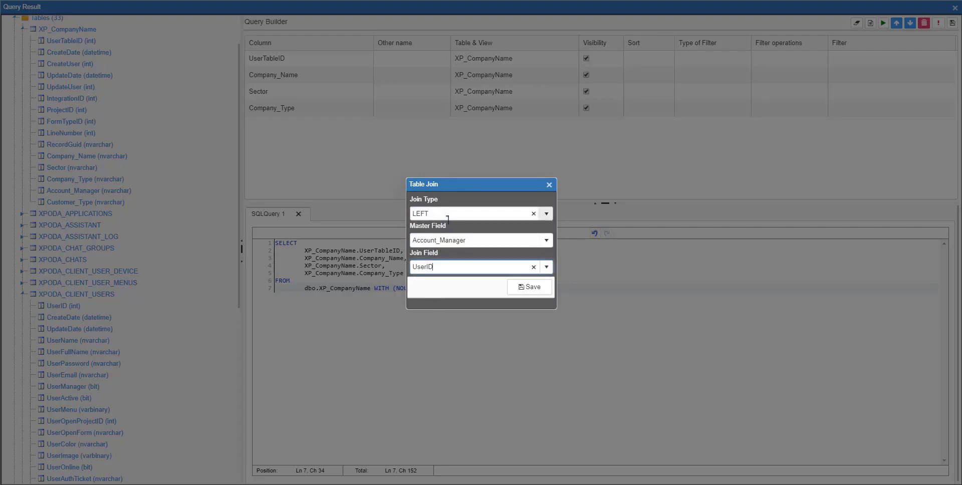
{"action": "left_click", "coordinate": [521, 289]}
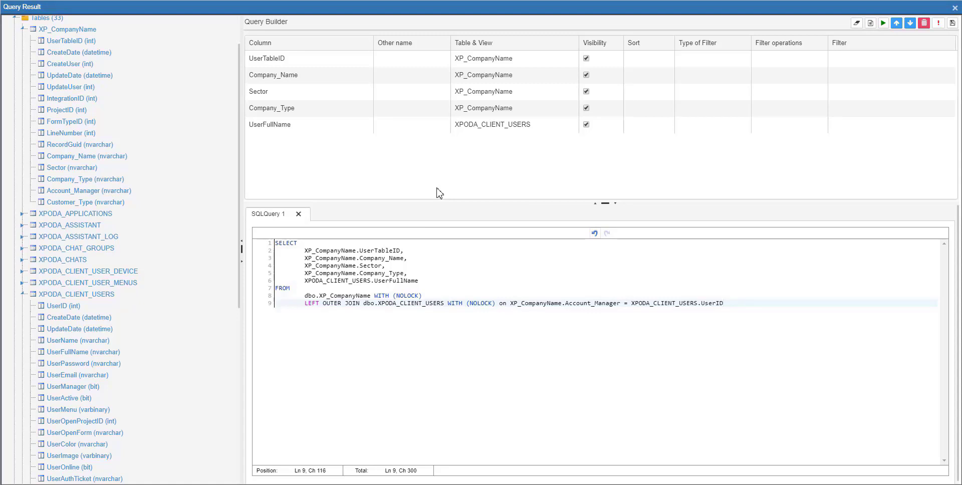
Step: Give the query columns other names: Account Manager for UserFullName, Company Type for Company_Type and Company Name for Company_Name
{"action": "left_click", "coordinate": [417, 131]}
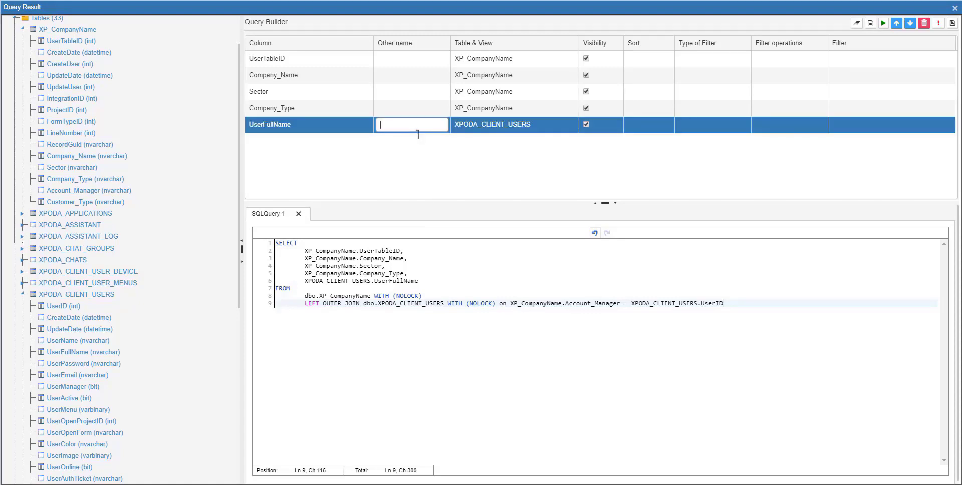
{"action": "type", "text": "Account Man"}
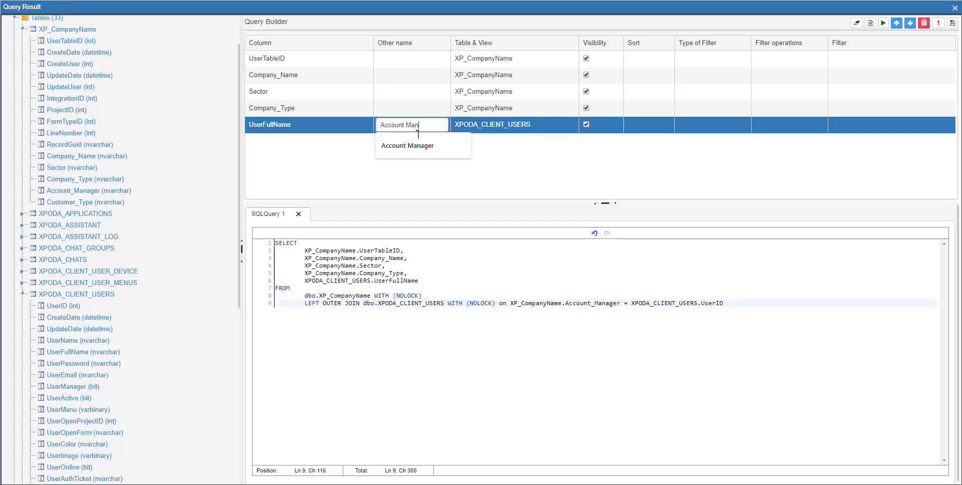
{"action": "left_click", "coordinate": [418, 141]}
{"action": "left_click", "coordinate": [412, 110]}
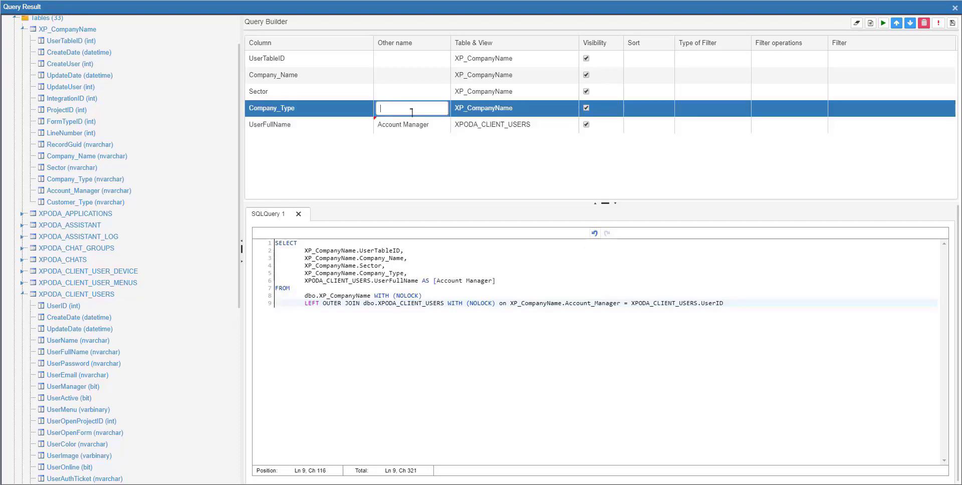
{"action": "type", "text": "Company T"}
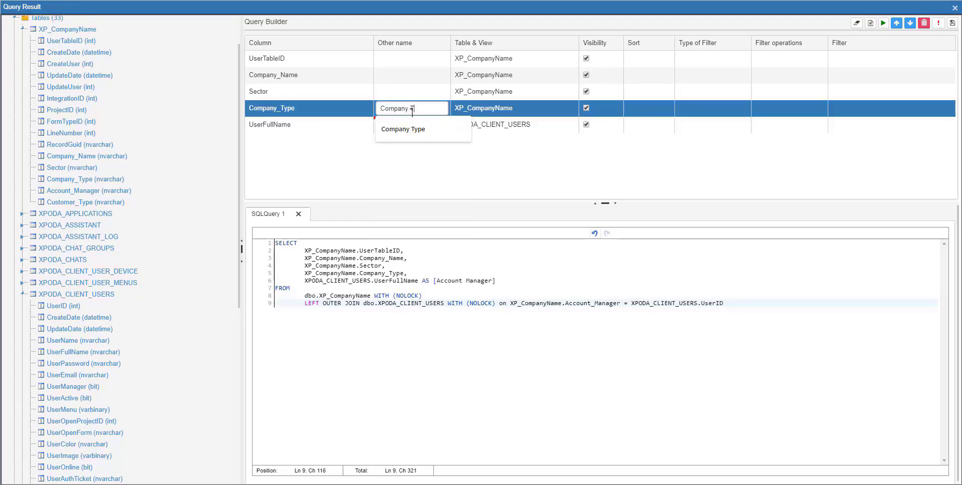
{"action": "type", "text": "ype"}
{"action": "key", "text": "Return"}
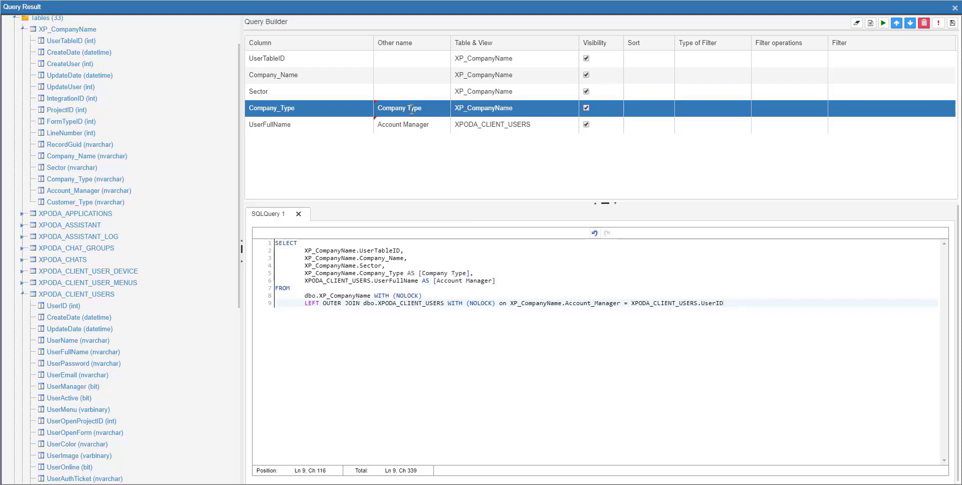
{"action": "left_click", "coordinate": [414, 76]}
{"action": "type", "text": "Company Name"}
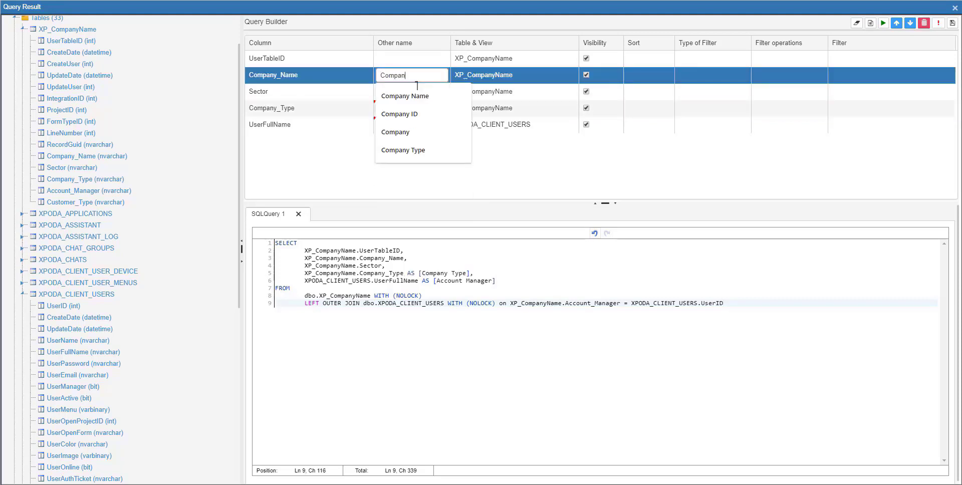
{"action": "key", "text": "Return"}
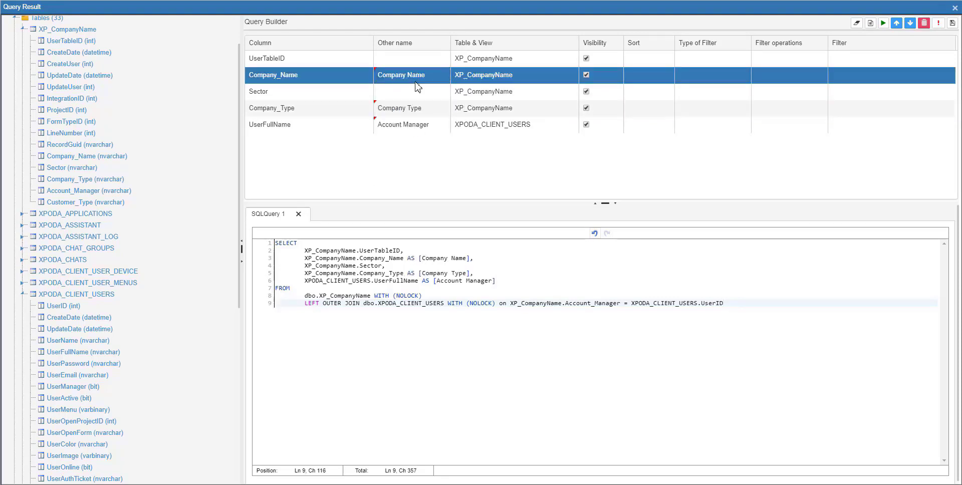
Step: Save the built query into the Open Form (List) action and save the edited action of the Company_Name text box
{"action": "left_click", "coordinate": [952, 23]}
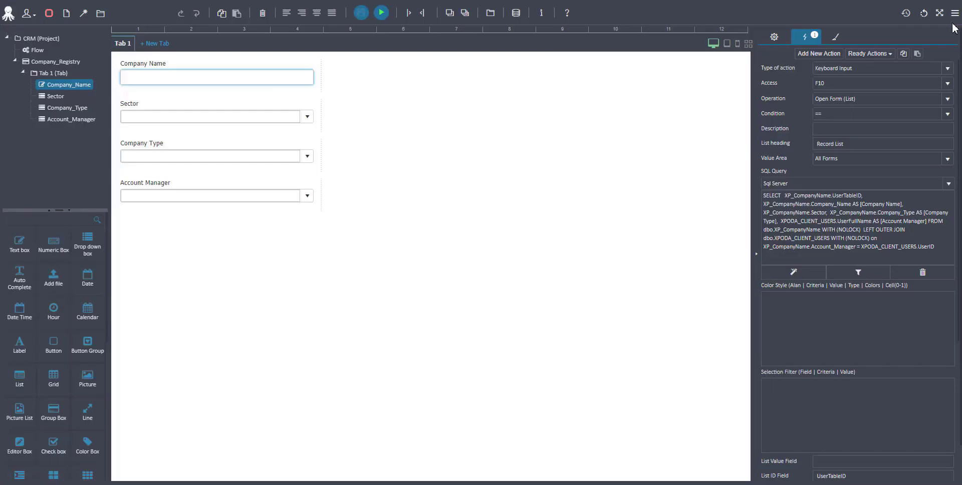
{"action": "scroll", "coordinate": [900, 272], "scroll_direction": "down", "scroll_amount": 6}
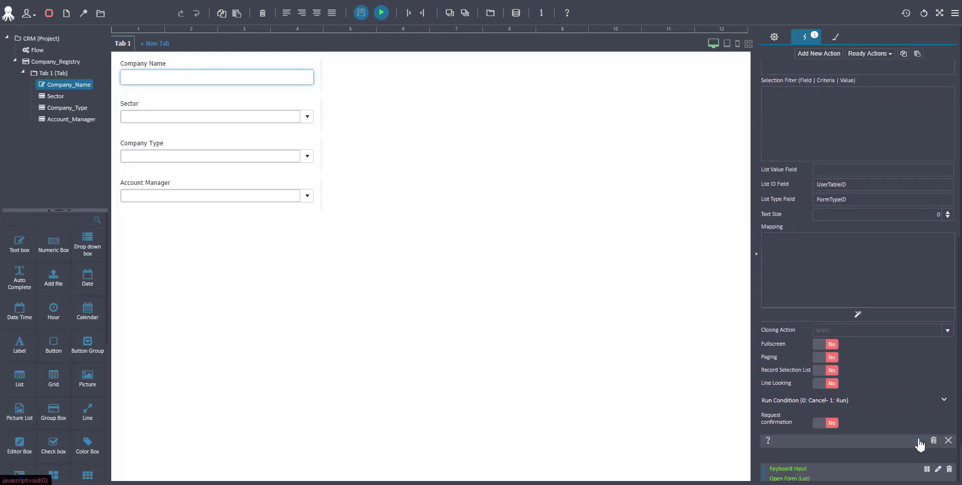
{"action": "left_click", "coordinate": [919, 441]}
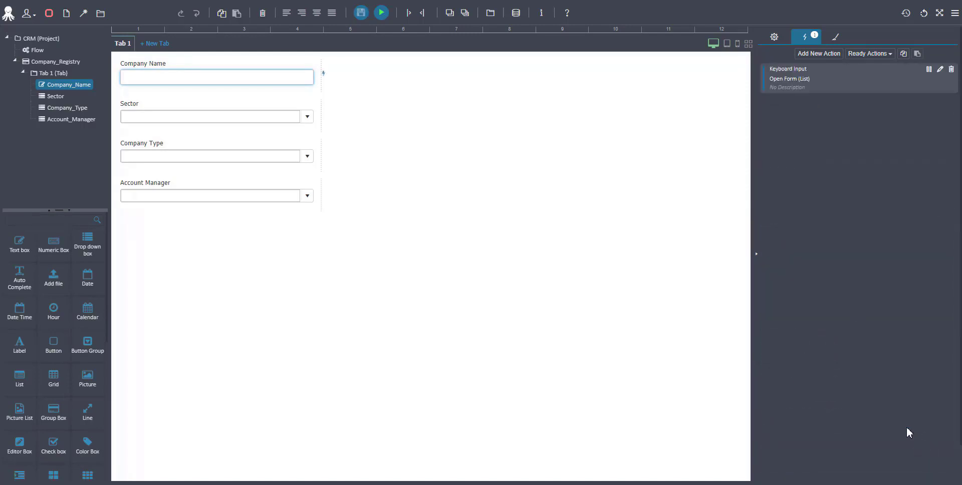
Step: Save the Company_Registry form, run it, and open the record list from the Company Name field
{"action": "left_click", "coordinate": [361, 13]}
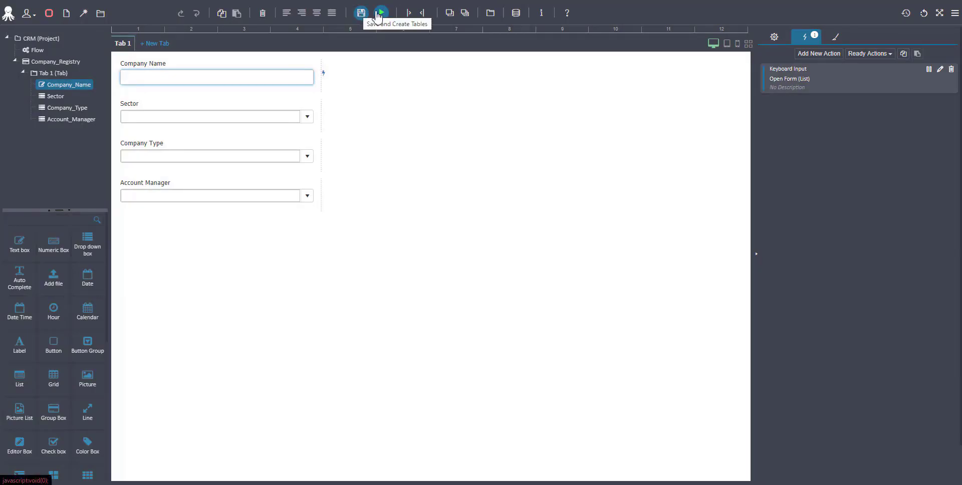
{"action": "left_click", "coordinate": [383, 13]}
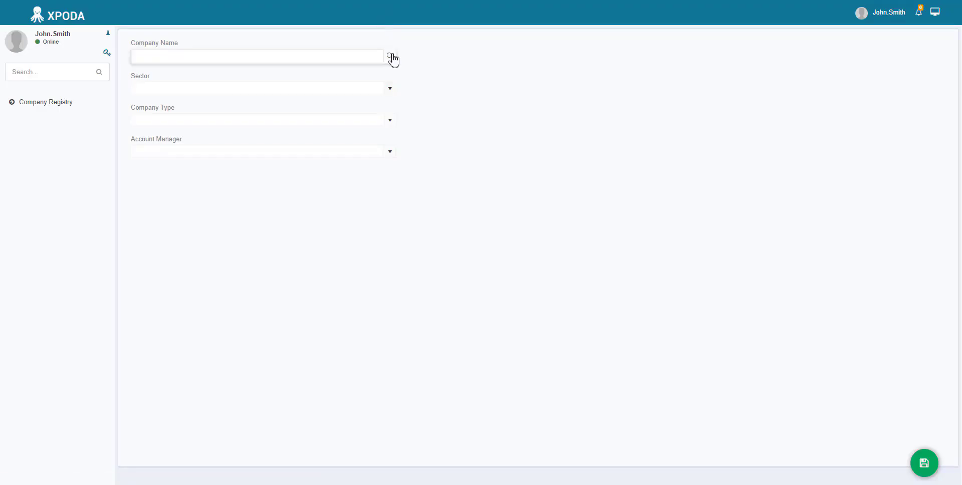
{"action": "left_click", "coordinate": [390, 56]}
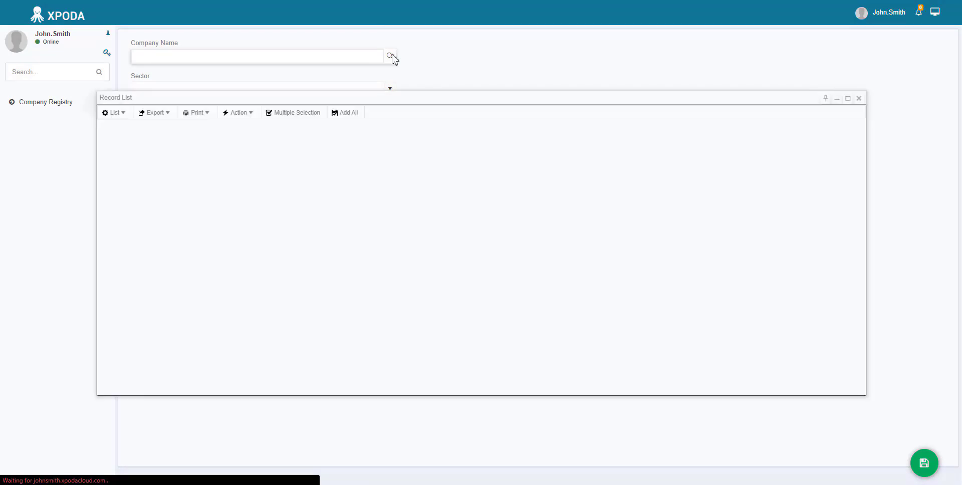